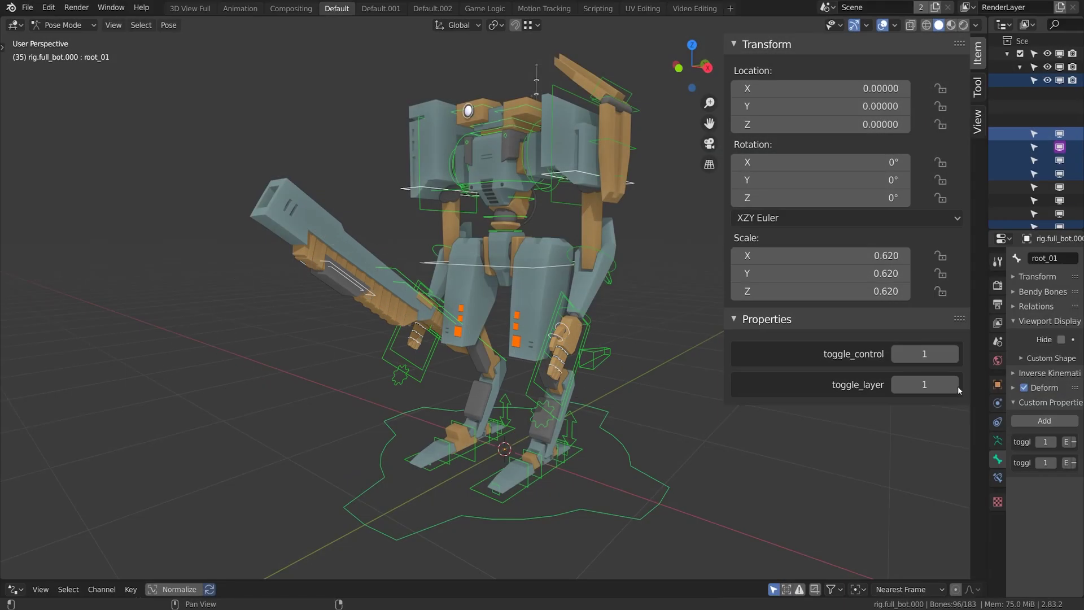
# Try out the toggle_layer and toggle_control custom properties of the finished rig's root_01 bone
pyautogui.moveTo(958, 389); pyautogui.dragTo(926, 388)
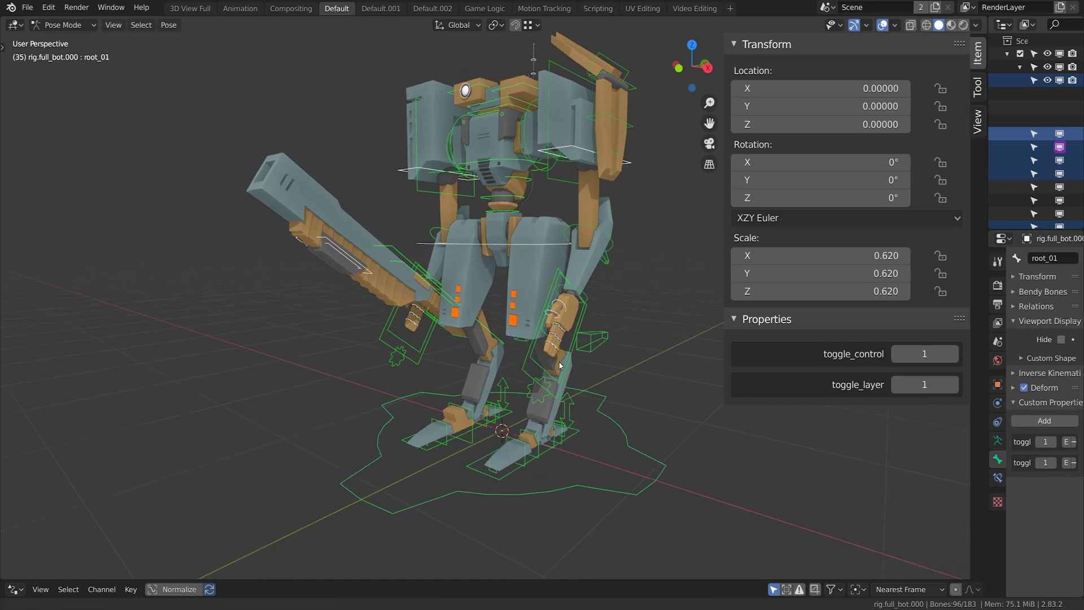
pyautogui.scroll(4, 561, 365)
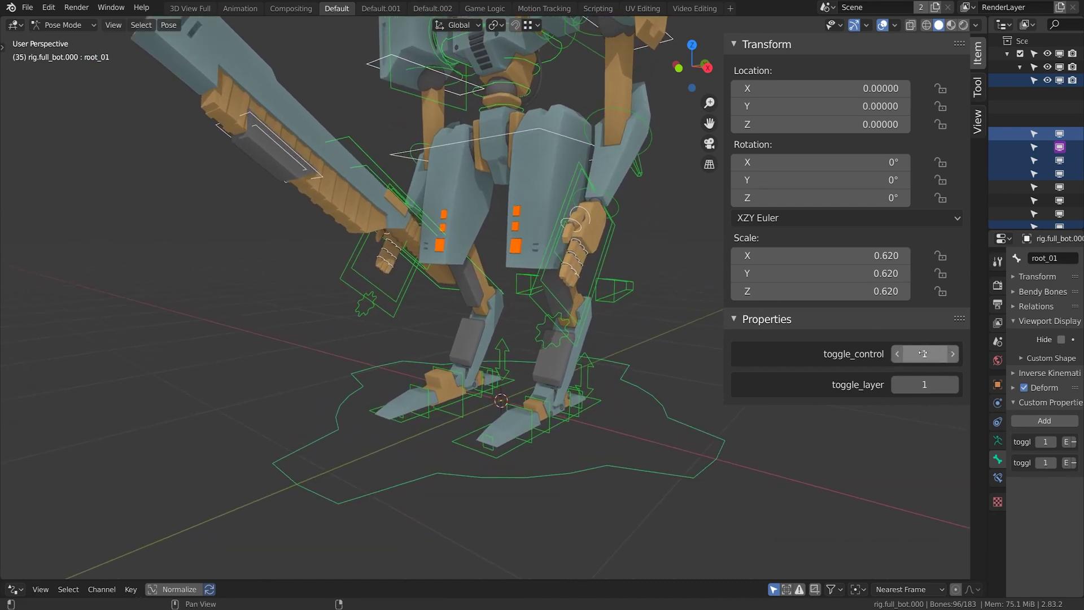
pyautogui.moveTo(922, 353)
pyautogui.mouseDown()
pyautogui.moveTo(931, 354)
pyautogui.moveTo(912, 353)
pyautogui.moveTo(926, 354)
pyautogui.mouseUp()
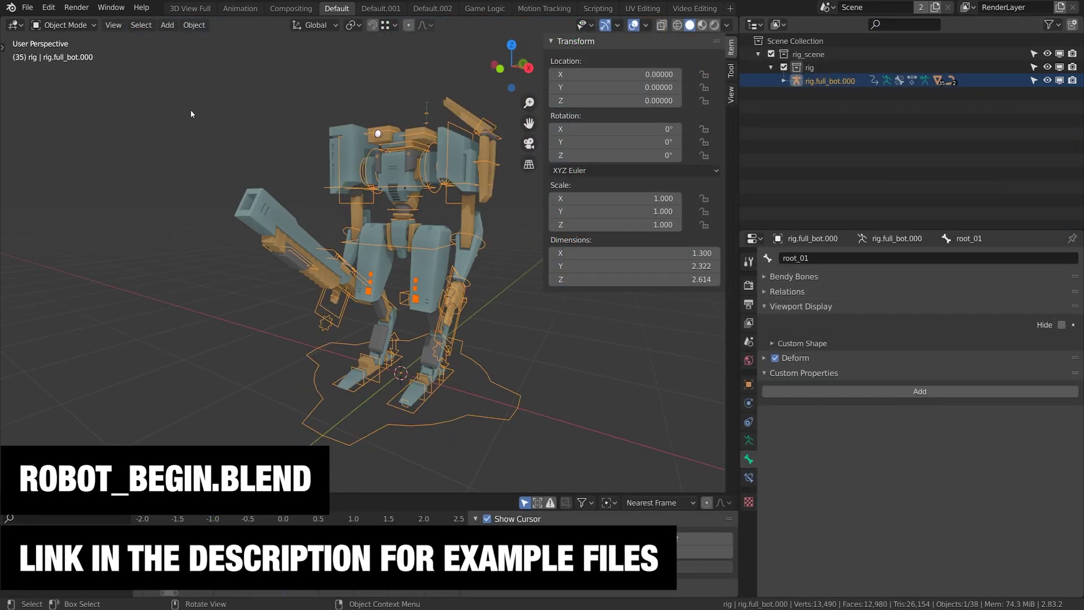
# Switch the rig.full_bot.000 armature from Object Mode to Pose Mode
pyautogui.click(63, 25)
pyautogui.click(59, 70)
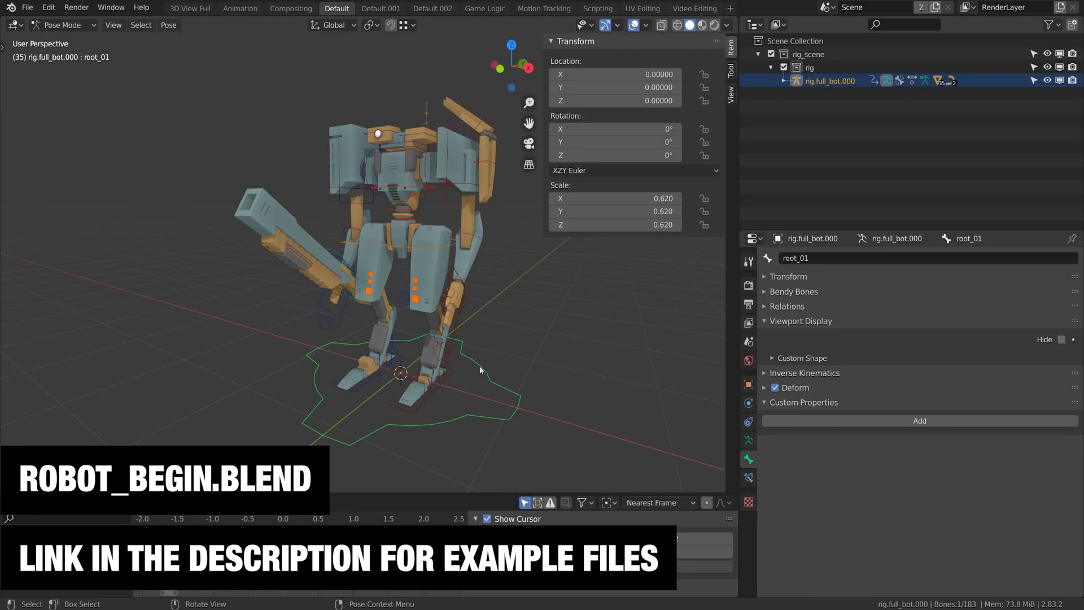
pyautogui.moveTo(488, 361); pyautogui.dragTo(465, 306, button='middle')
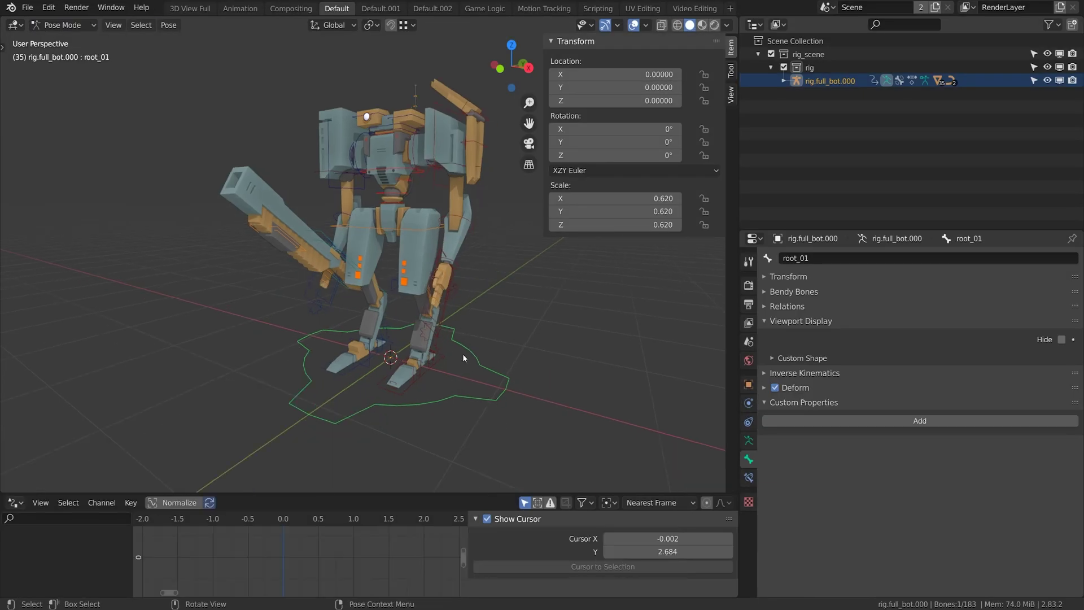
pyautogui.scroll(2, 514, 403)
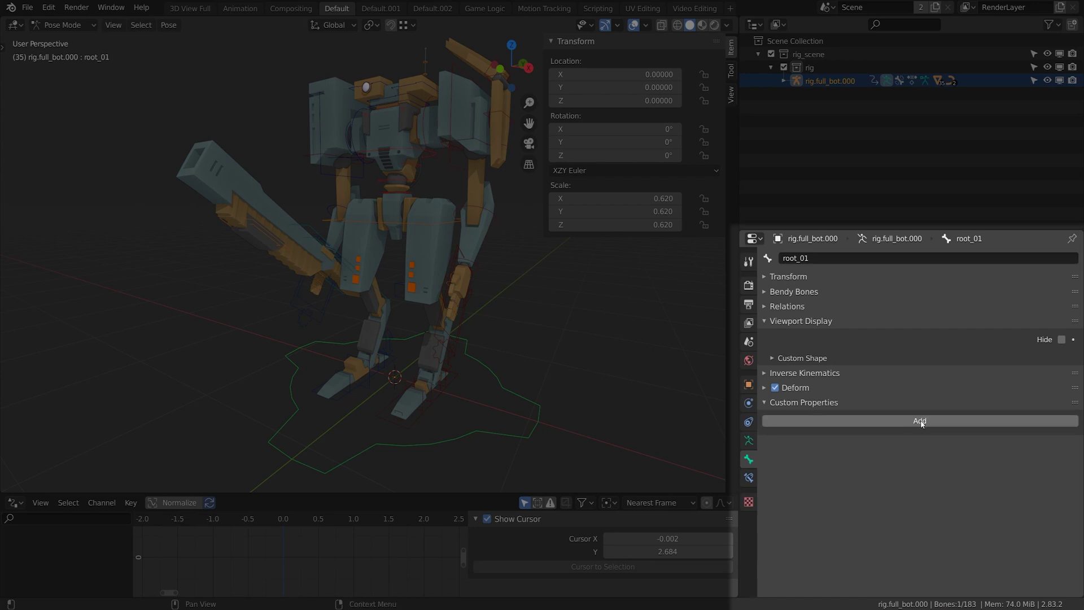
# Add a custom property named toggle_layer to the root_01 bone, with property value 0 and default value 0
pyautogui.click(920, 422)
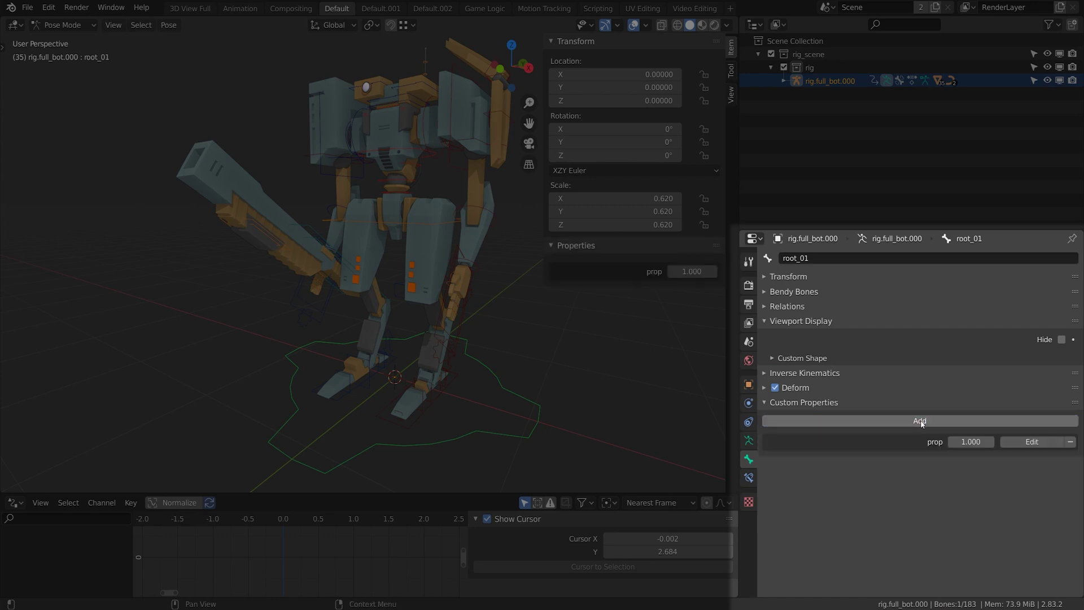
pyautogui.click(1031, 442)
pyautogui.click(972, 464)
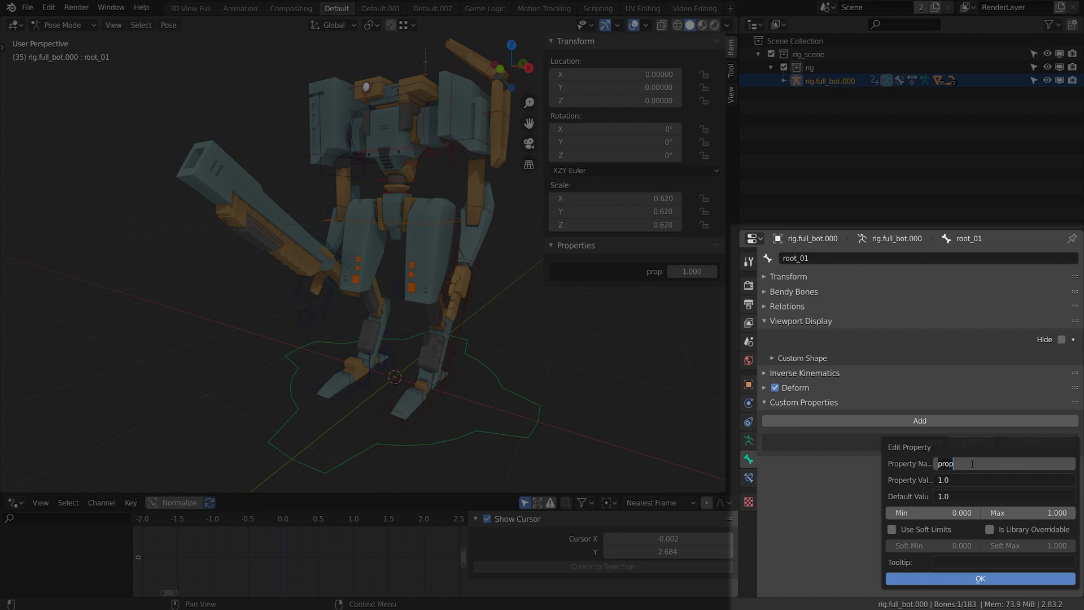
pyautogui.write('toggle_layer')
pyautogui.click(967, 479)
pyautogui.write('0')
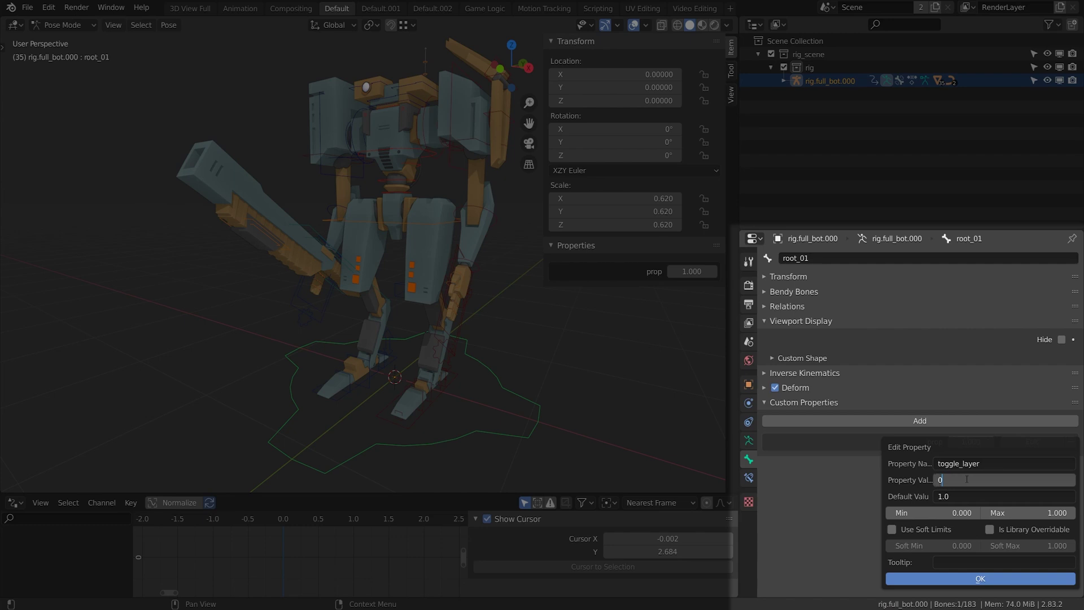
pyautogui.press('Tab')
pyautogui.write('0')
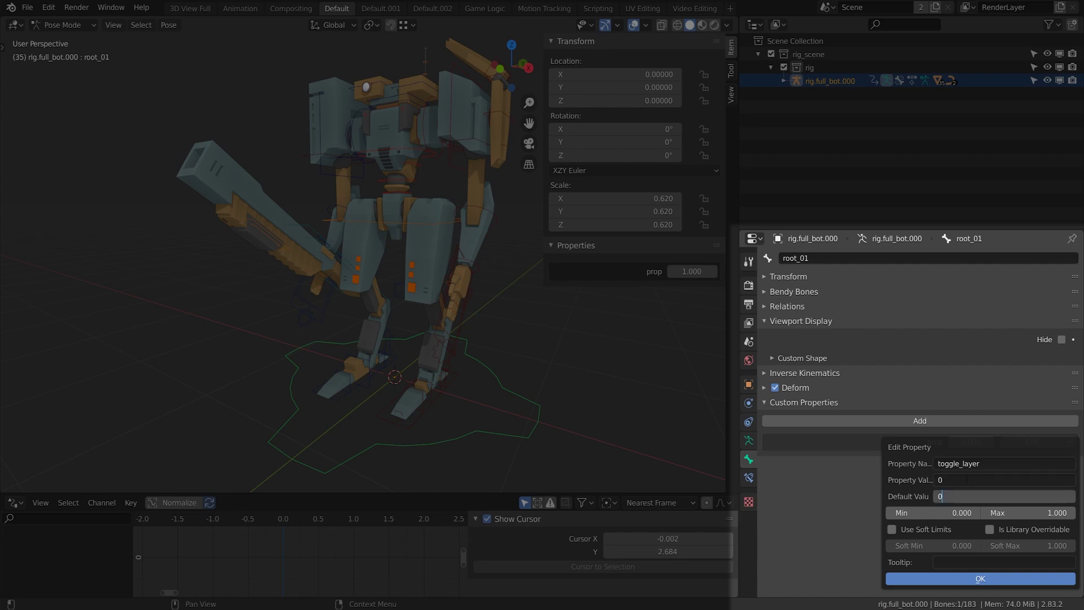
pyautogui.click(927, 495)
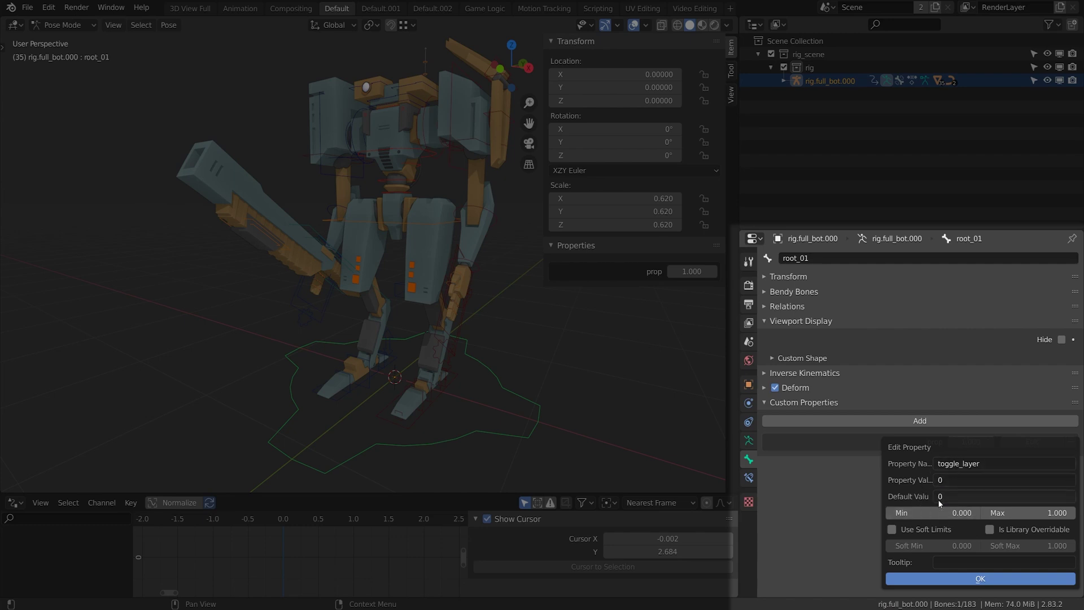
pyautogui.click(970, 579)
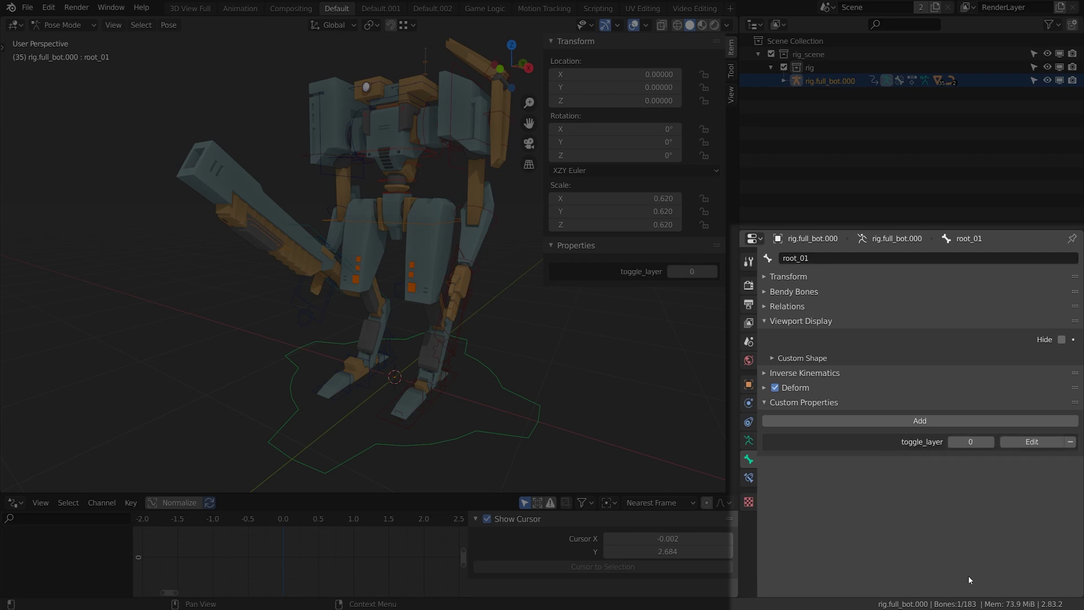
# Copy the toggle_layer property as a new driver and paste it onto the armature's second visible bone layer
pyautogui.rightClick(971, 442)
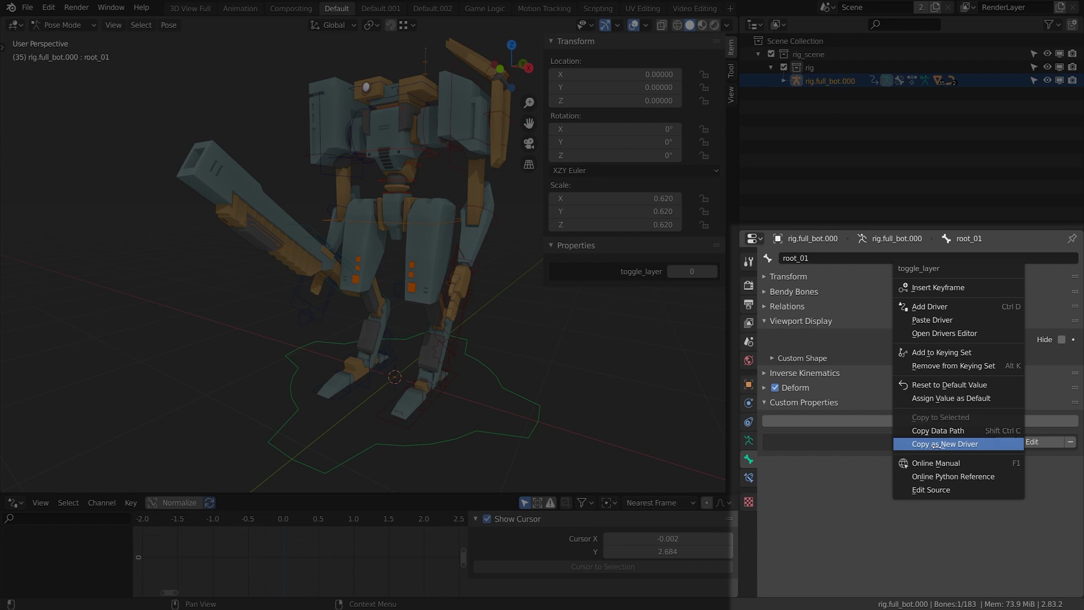
pyautogui.click(953, 445)
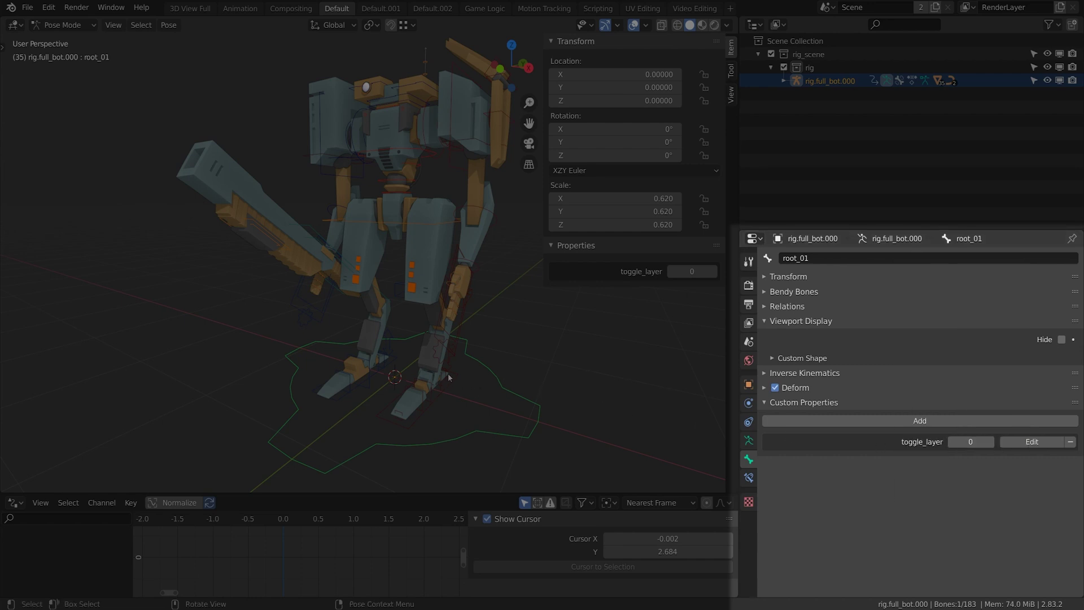
pyautogui.click(748, 441)
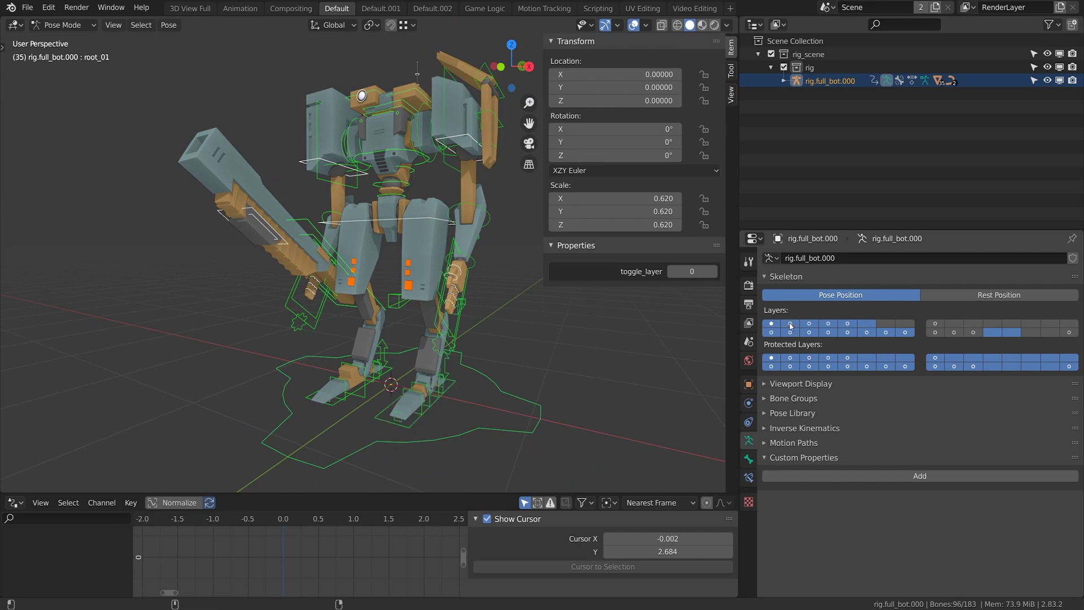
pyautogui.rightClick(790, 325)
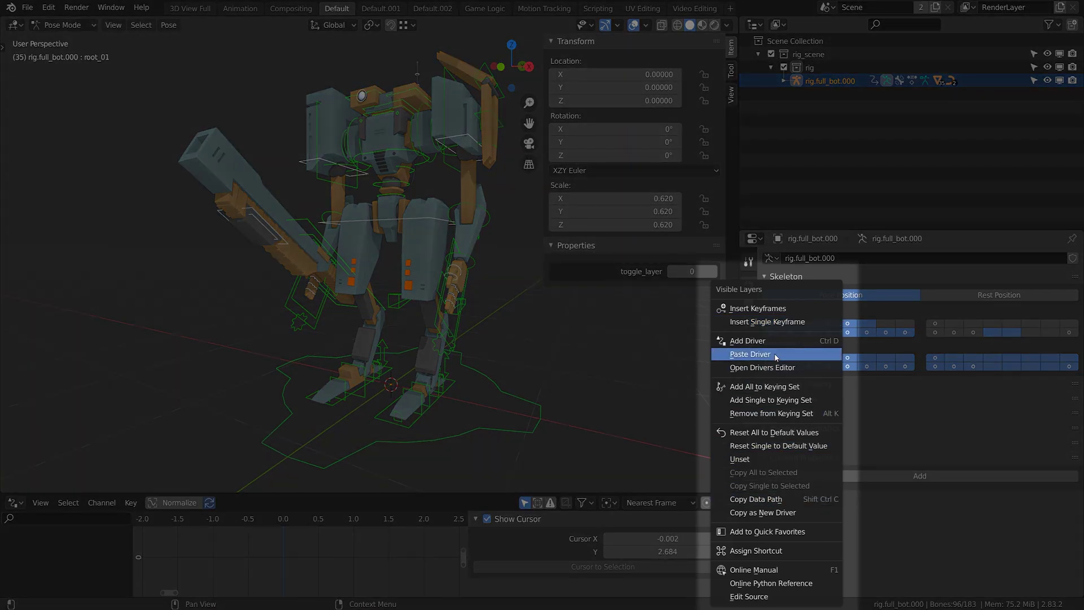
pyautogui.click(776, 356)
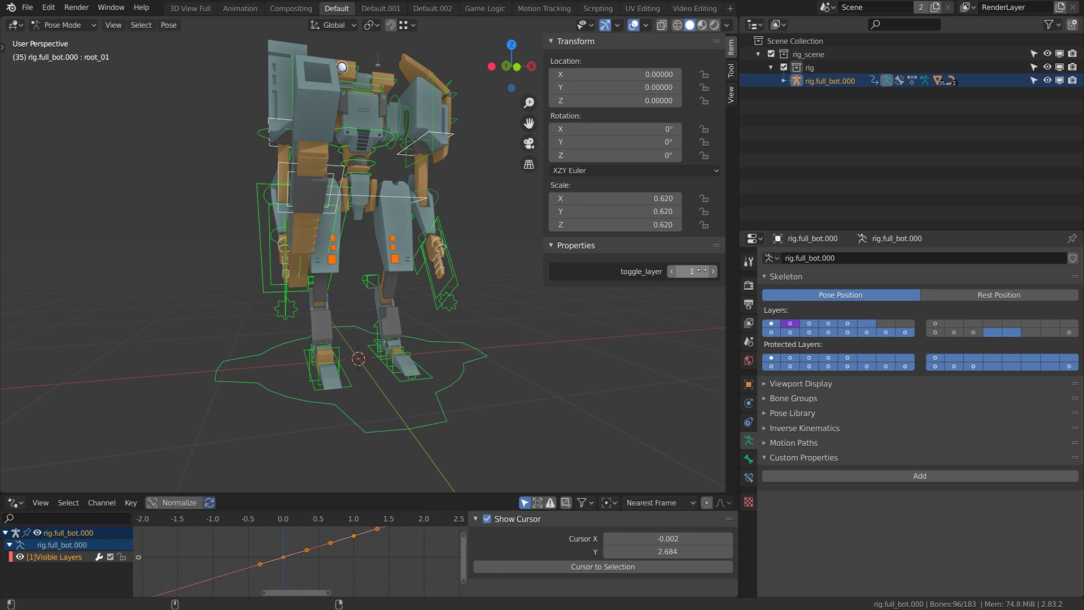
# Set toggle_layer to 1 to try the layer driver, and select only the root bone's ground outline
pyautogui.moveTo(701, 270)
pyautogui.mouseDown()
pyautogui.moveTo(686, 270)
pyautogui.moveTo(697, 271)
pyautogui.mouseUp()
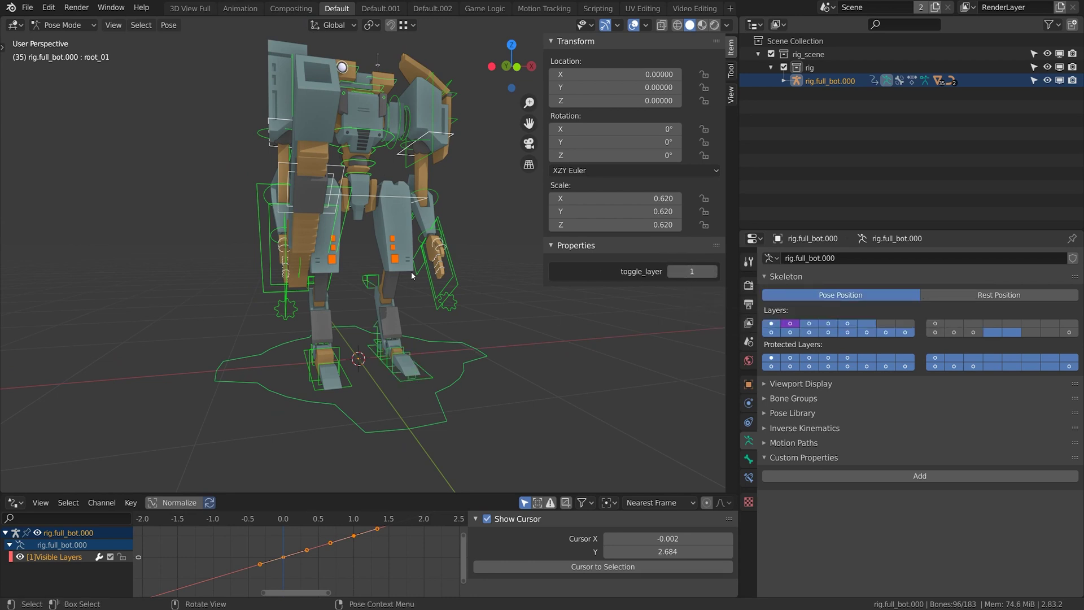
pyautogui.click(432, 371)
pyautogui.moveTo(432, 371)
pyautogui.mouseDown(button='middle')
pyautogui.moveTo(371, 391)
pyautogui.moveTo(386, 378)
pyautogui.moveTo(380, 363)
pyautogui.moveTo(416, 358)
pyautogui.mouseUp(button='middle')
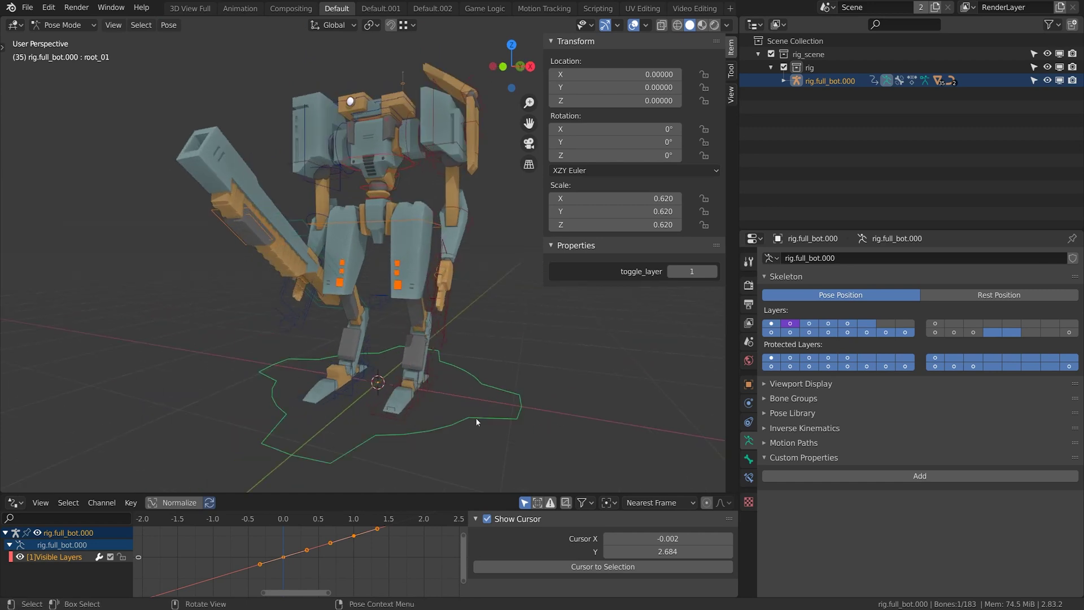
# Add a second custom property named toggle_control to the root_01 bone, with property value 0 and default value 0
pyautogui.click(747, 458)
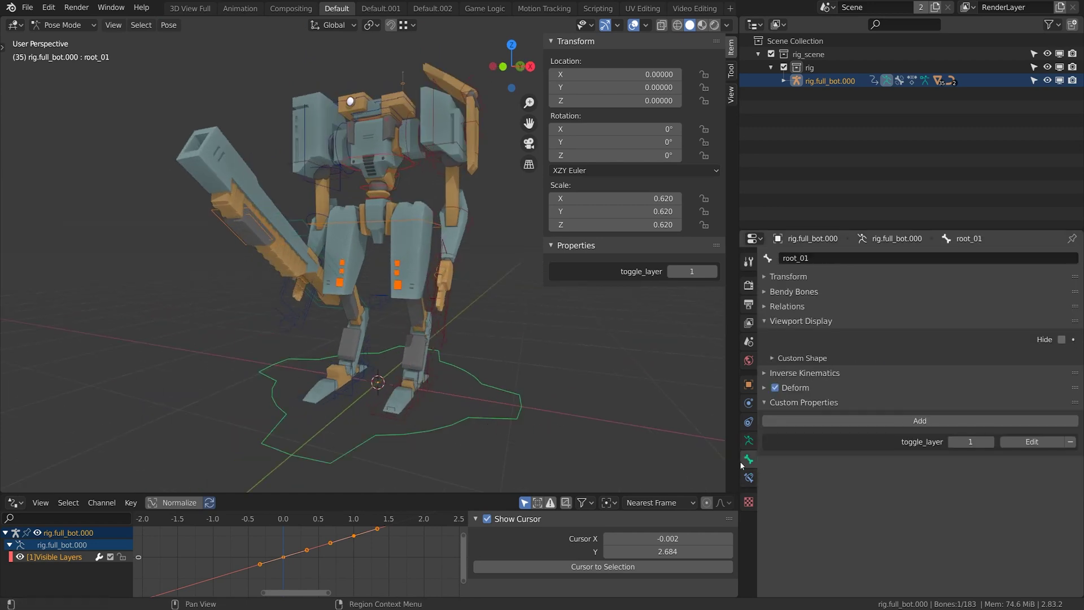
pyautogui.click(874, 421)
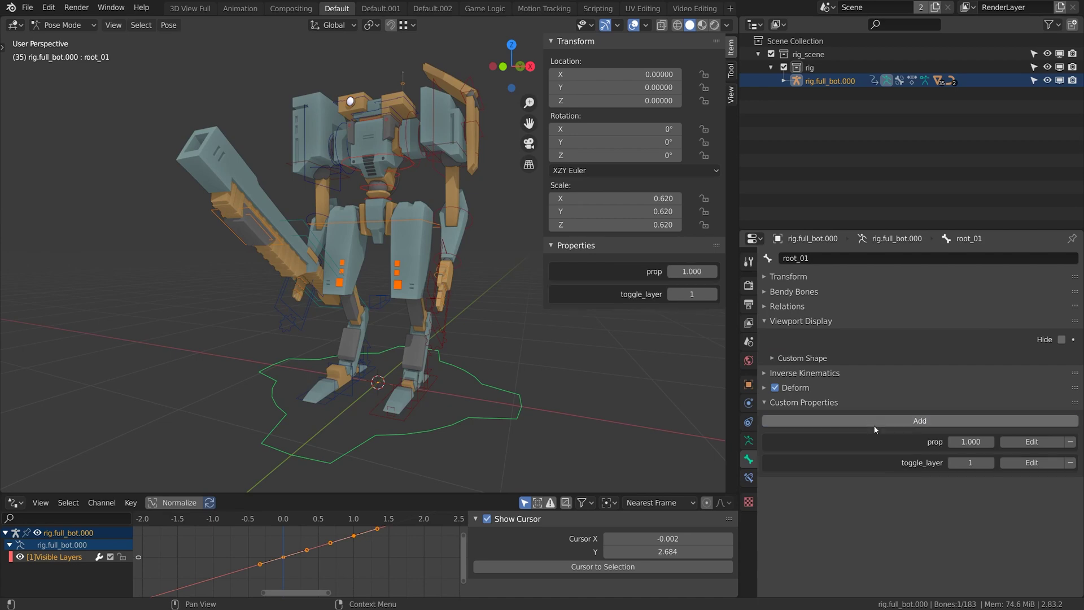
pyautogui.click(1030, 442)
pyautogui.click(965, 462)
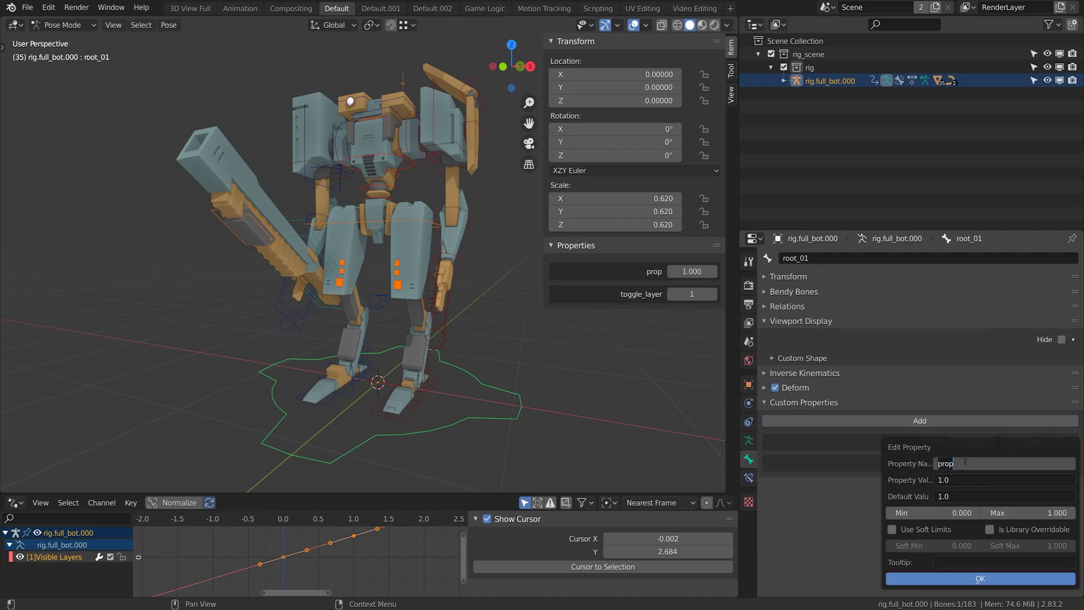
pyautogui.write('toggle_contr')
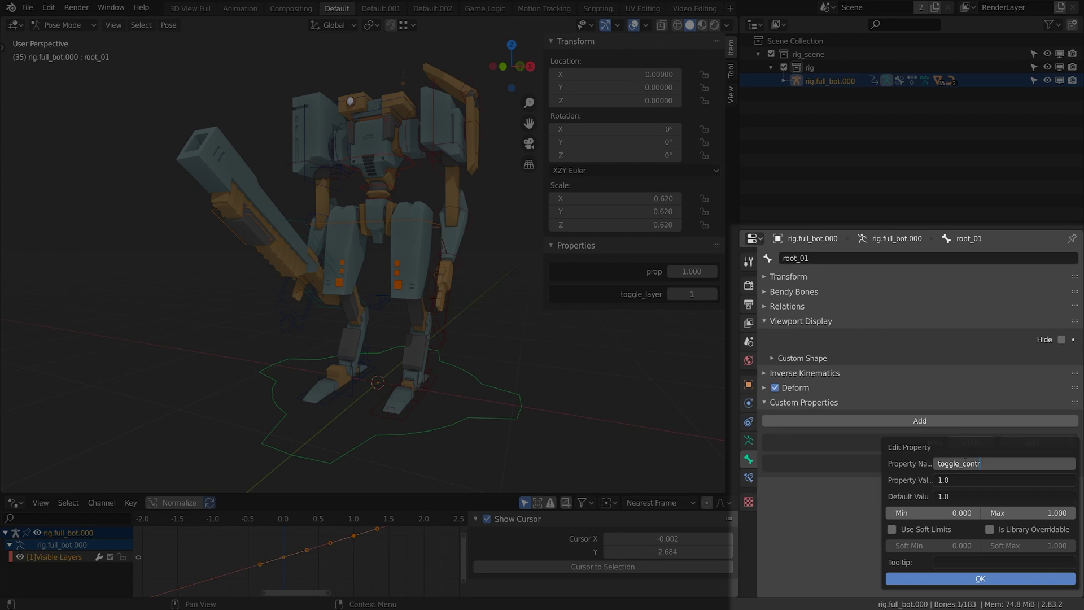
pyautogui.write('ol')
pyautogui.press('Tab')
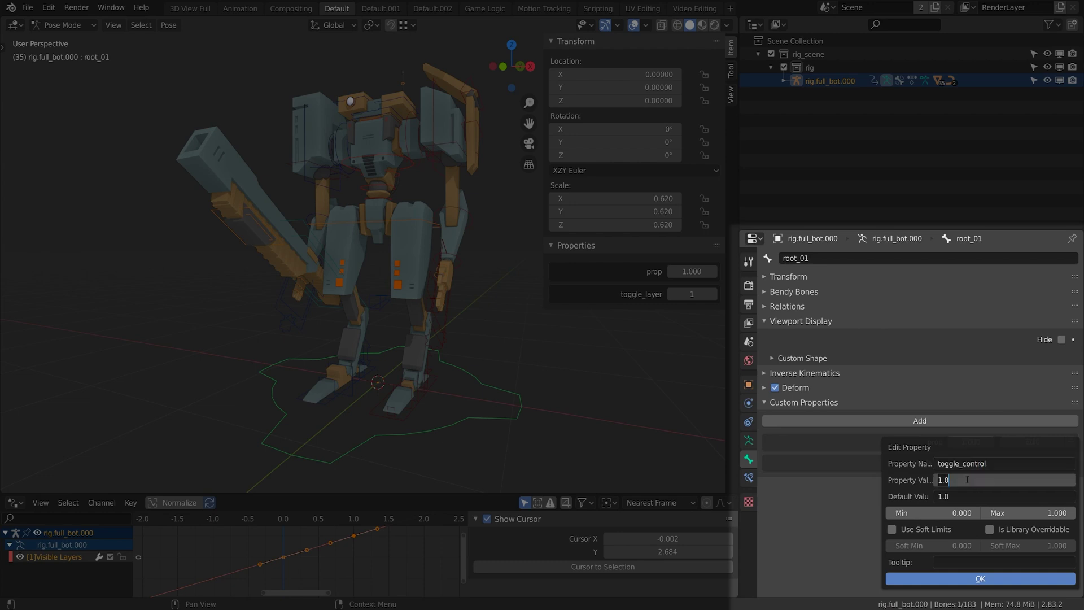
pyautogui.write('0')
pyautogui.press('Tab')
pyautogui.write('0')
pyautogui.press('Return')
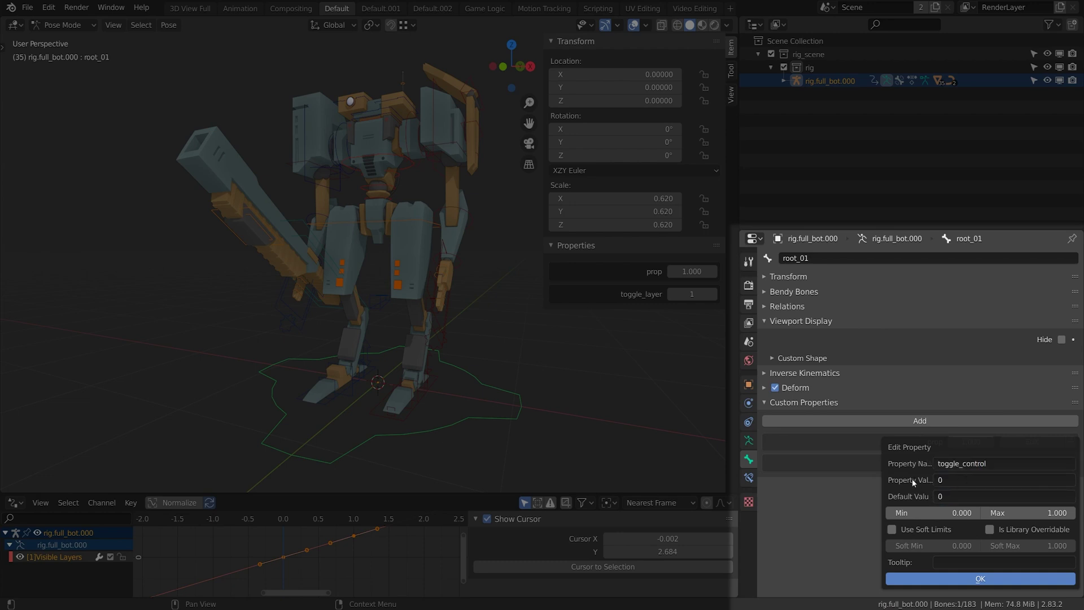
pyautogui.click(953, 578)
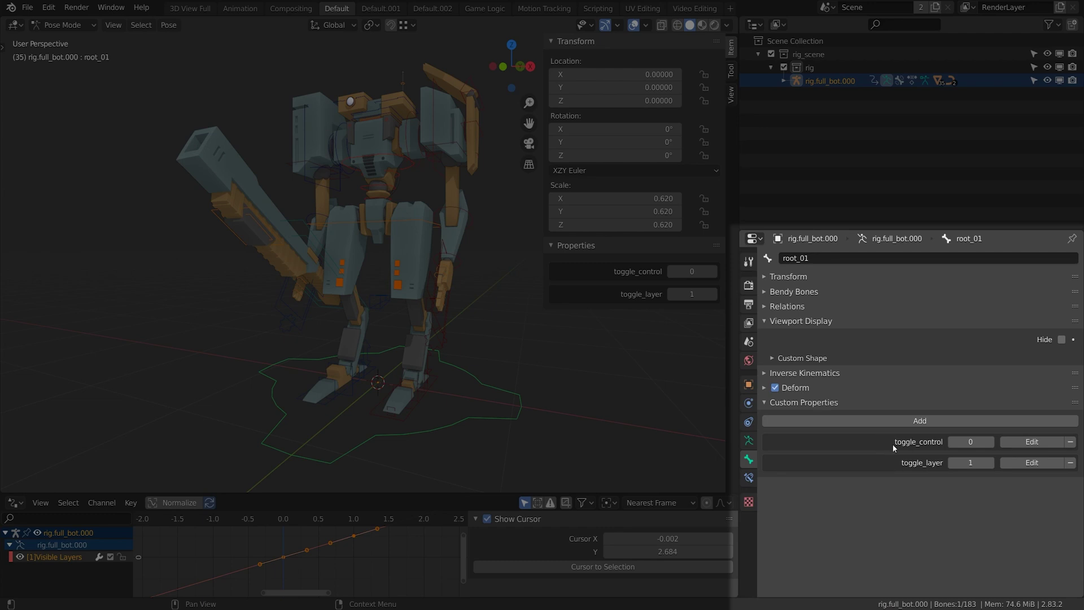
# Copy the toggle_control property as a new driver, and select the foot_L_001 bone and reveal it in the Outliner
pyautogui.rightClick(967, 442)
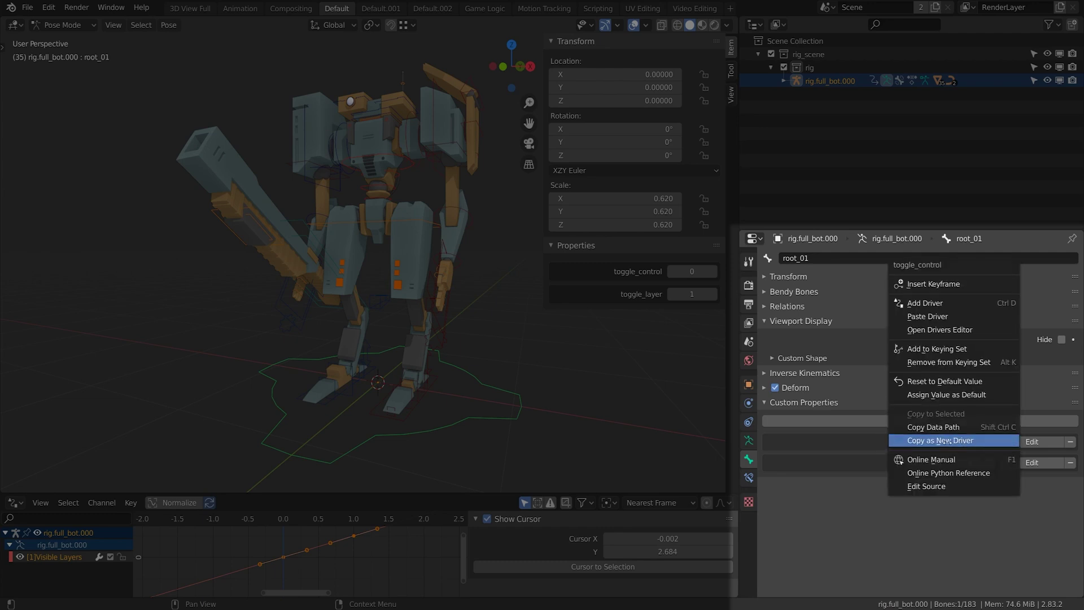
pyautogui.click(983, 441)
pyautogui.click(389, 418)
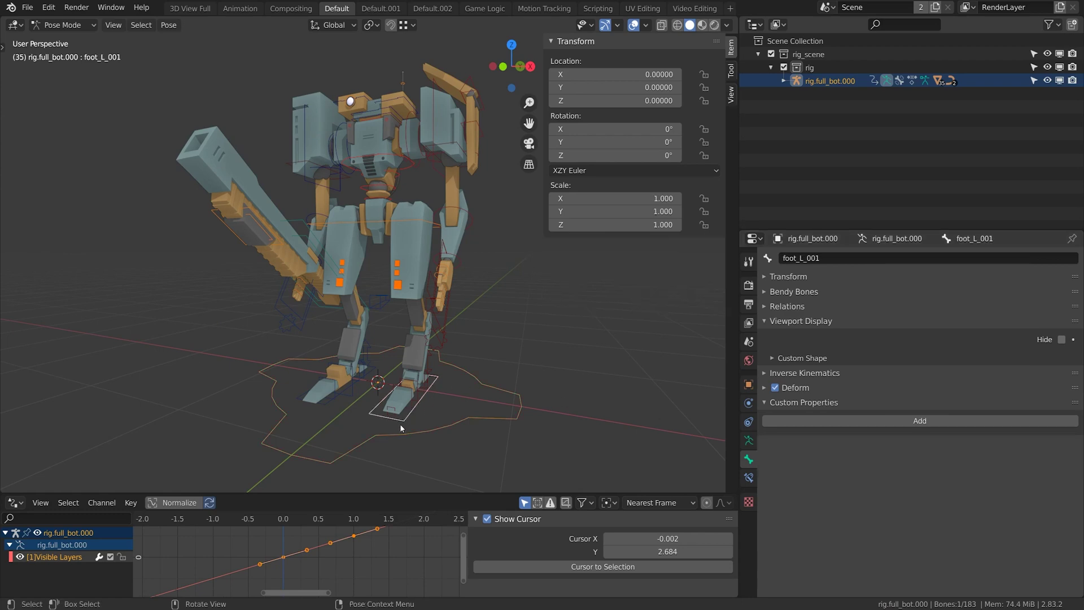
pyautogui.moveTo(400, 424); pyautogui.dragTo(429, 360, button='middle')
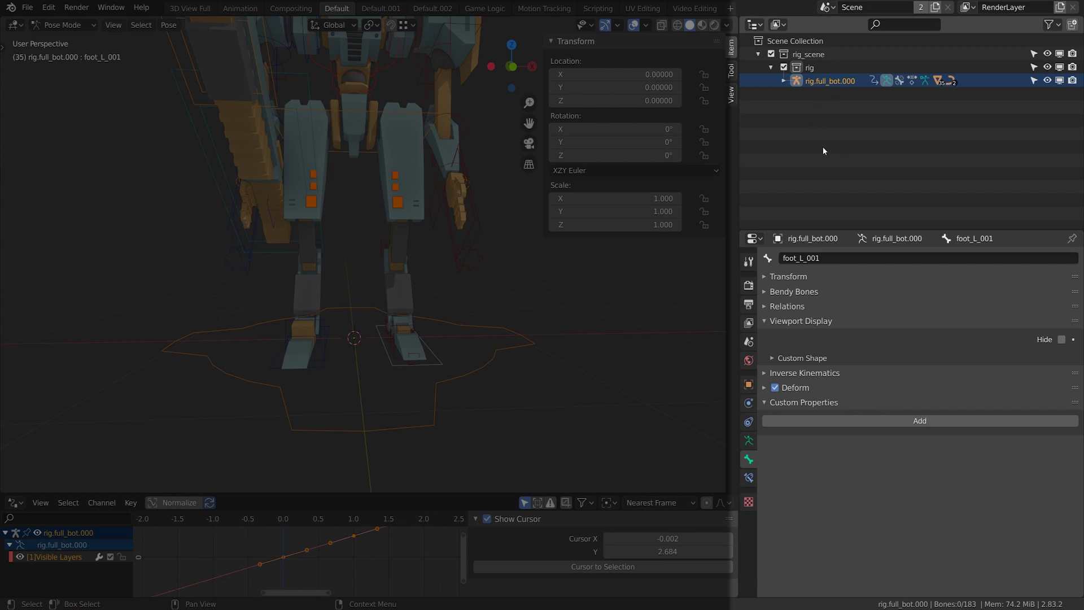
pyautogui.press('.')
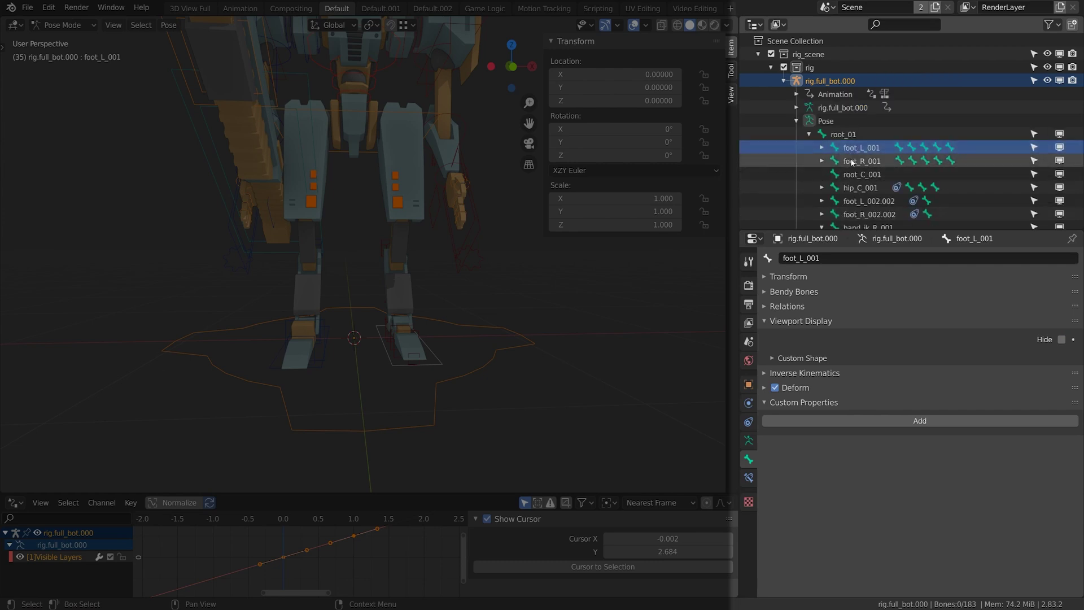
pyautogui.click(860, 153)
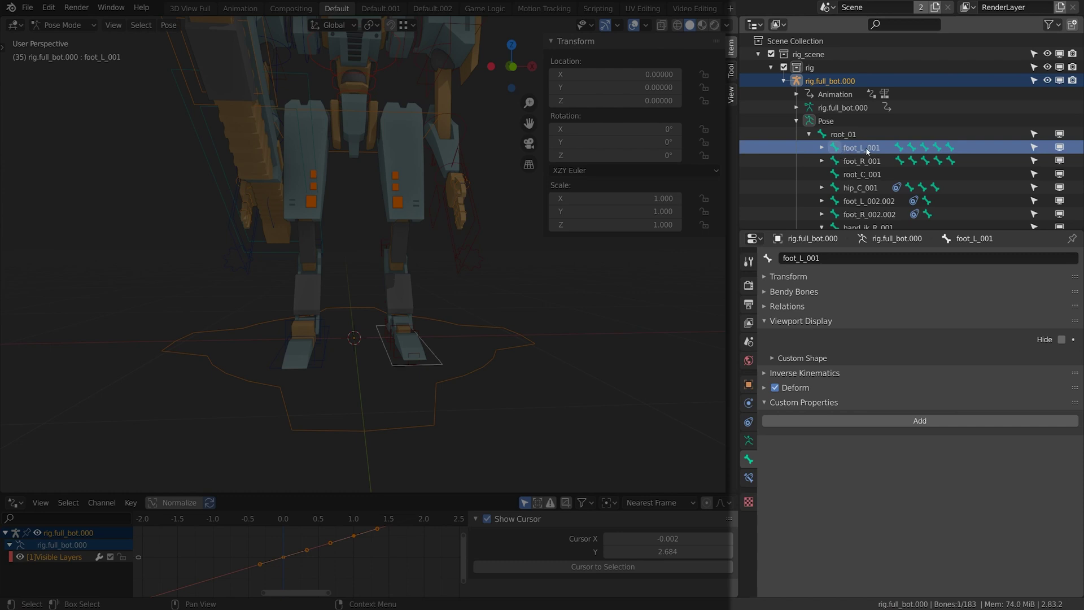
# Try hiding the foot_L_001 bone in the viewport and unhide it again
pyautogui.click(1059, 149)
pyautogui.click(1059, 340)
pyautogui.click(1059, 340)
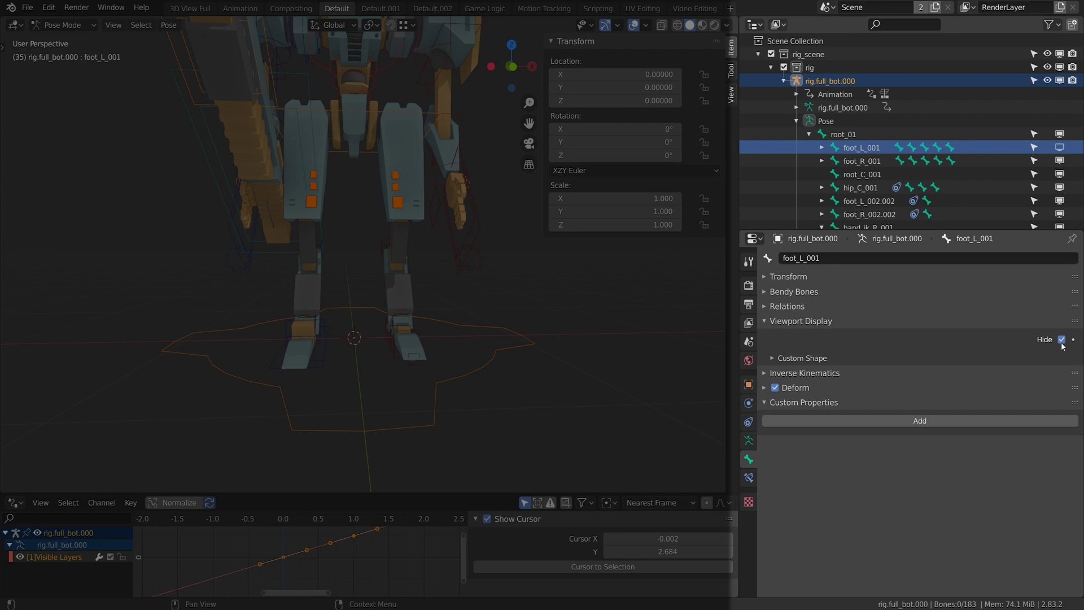
pyautogui.click(1059, 340)
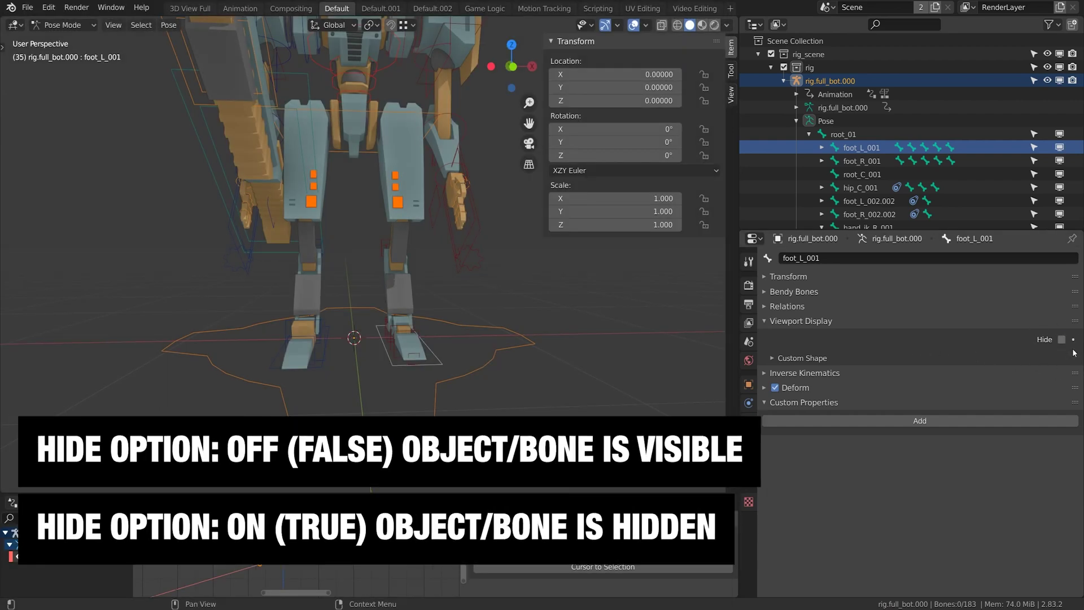
pyautogui.click(1061, 340)
pyautogui.click(1062, 340)
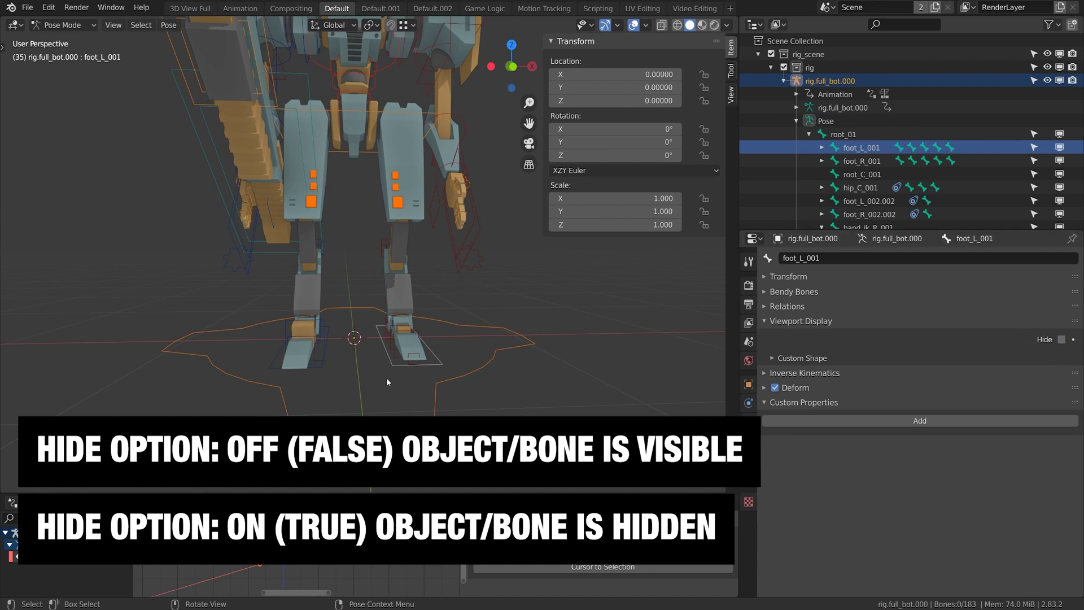
# Paste the copied toggle_control driver onto the foot_L_001 bone's Hide option, and select the root_01 bone
pyautogui.rightClick(1061, 339)
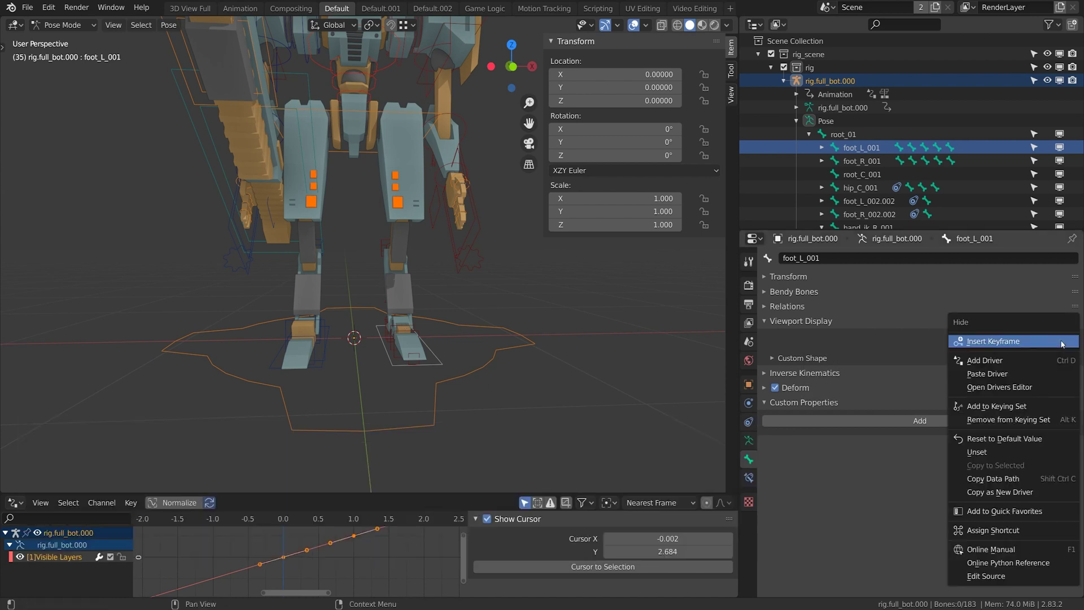
pyautogui.click(1000, 375)
pyautogui.moveTo(437, 357); pyautogui.dragTo(476, 376, button='middle')
pyautogui.click(475, 376)
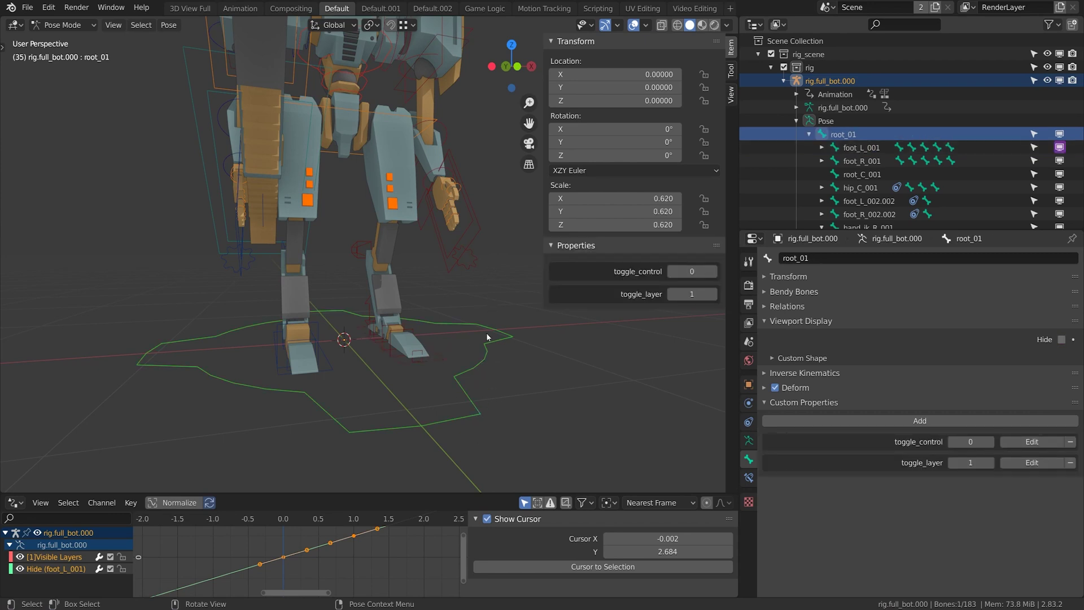
pyautogui.moveTo(487, 337); pyautogui.dragTo(474, 407, button='middle')
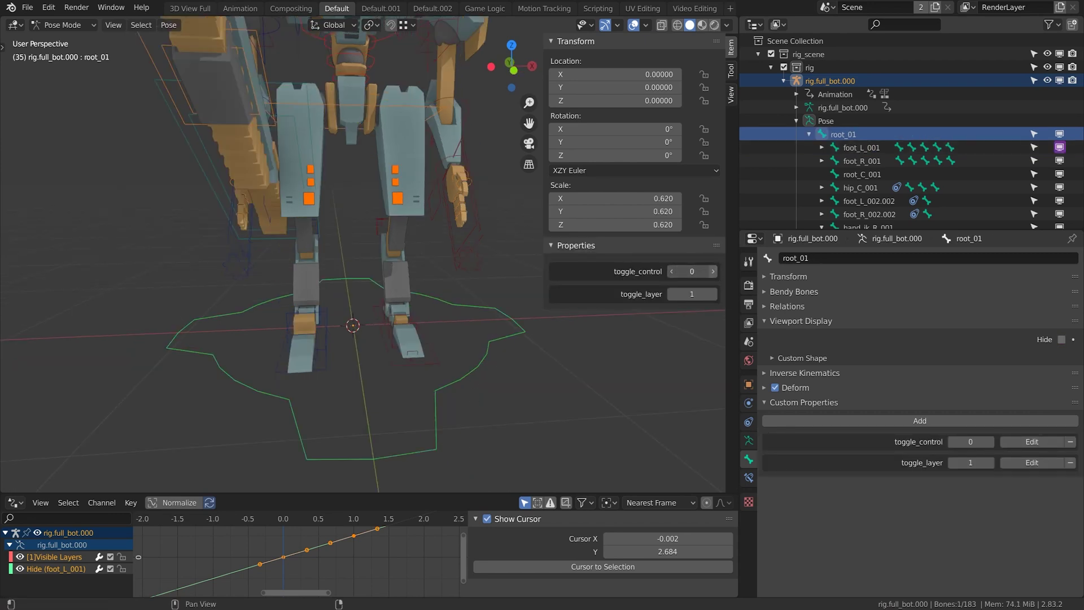
# Try the new driver by switching toggle_control to 1 and back to 0 twice
pyautogui.click(692, 271)
pyautogui.write('1')
pyautogui.press('Return')
pyautogui.click(672, 272)
pyautogui.write('0')
pyautogui.press('Return')
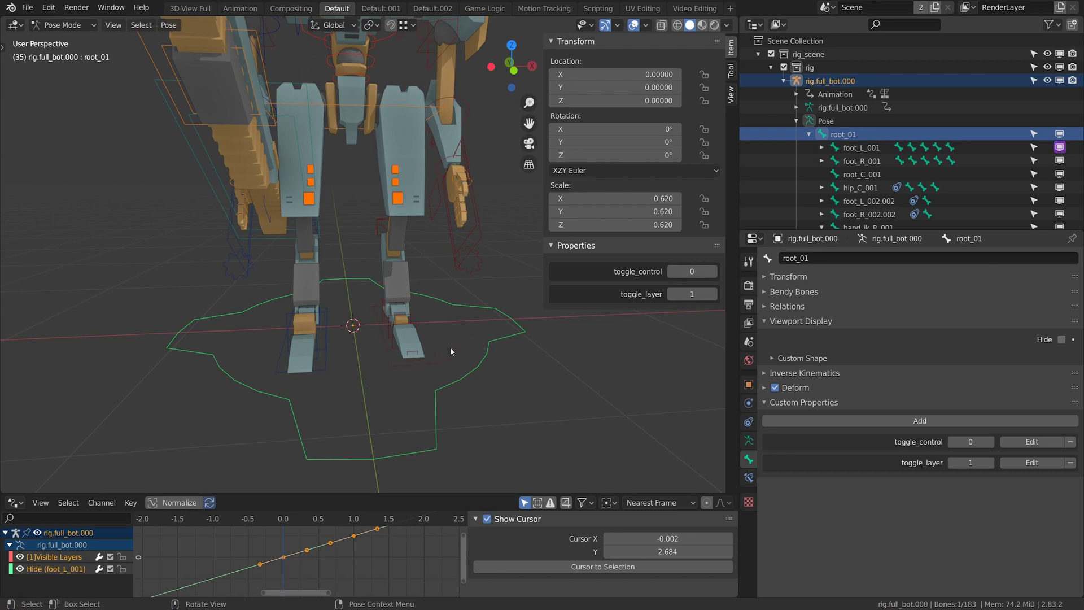
pyautogui.click(692, 271)
pyautogui.write('1')
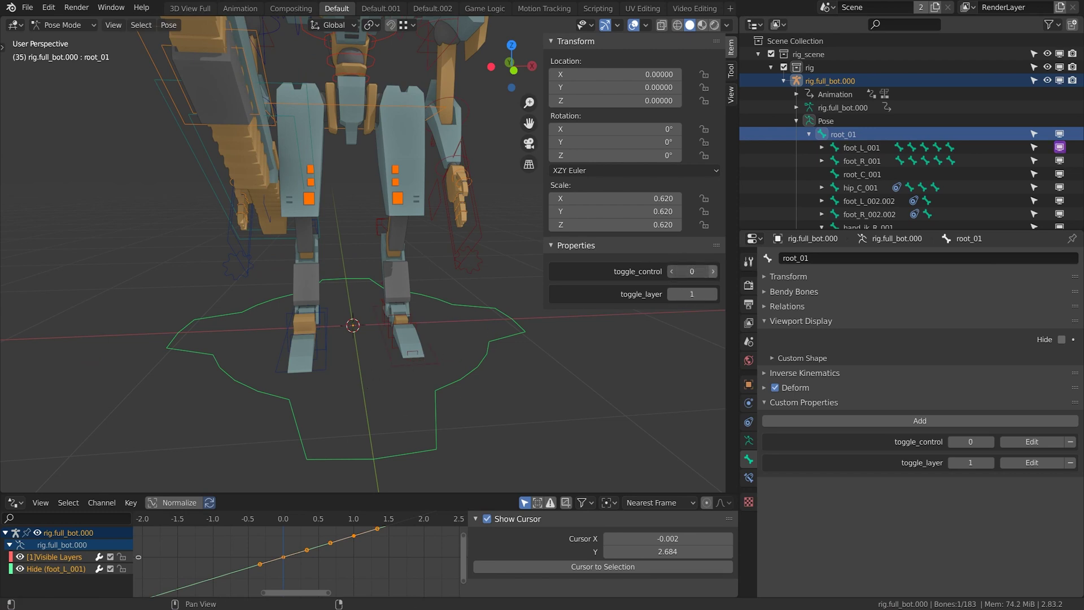
pyautogui.press('Return')
pyautogui.click(672, 271)
# Select the foot_L_001 bone, enlarge the Drivers editor, and select the Hide (foot_L_001) driver curve in it
pyautogui.click(435, 363)
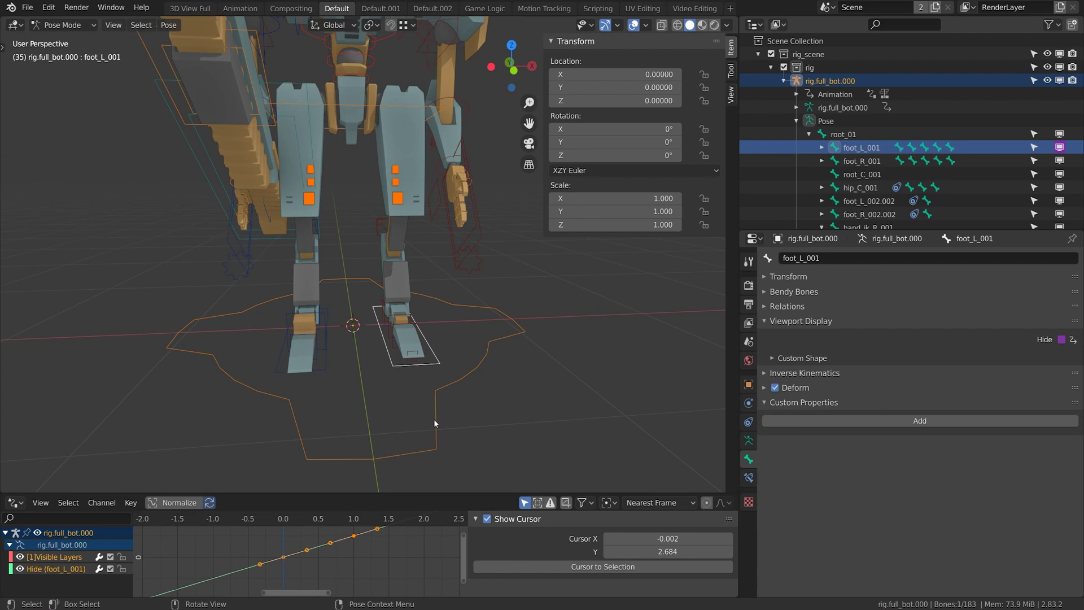
pyautogui.moveTo(476, 493); pyautogui.dragTo(481, 351)
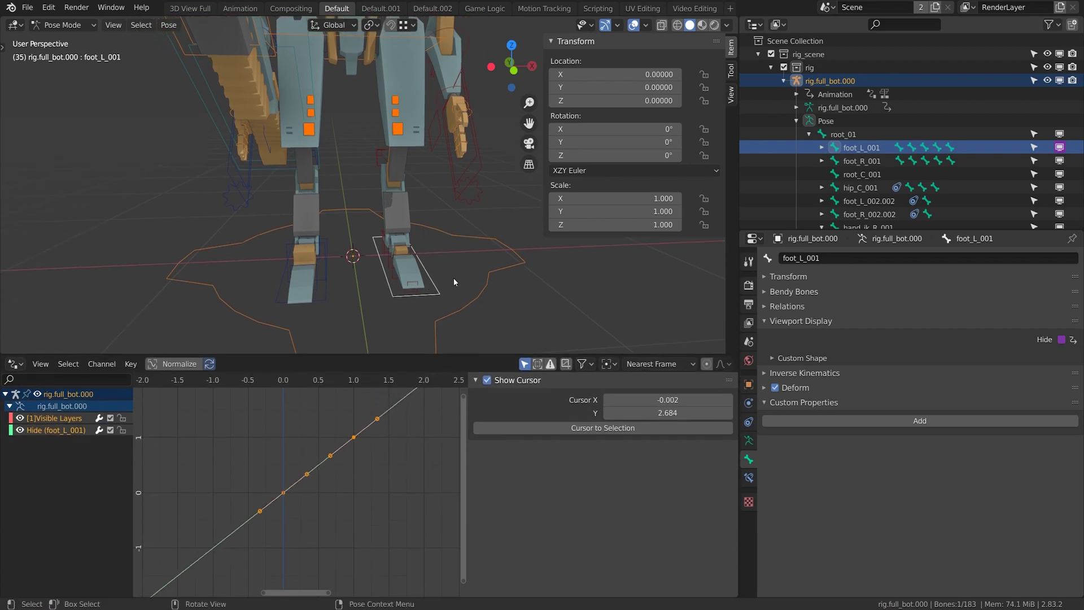
pyautogui.click(394, 455)
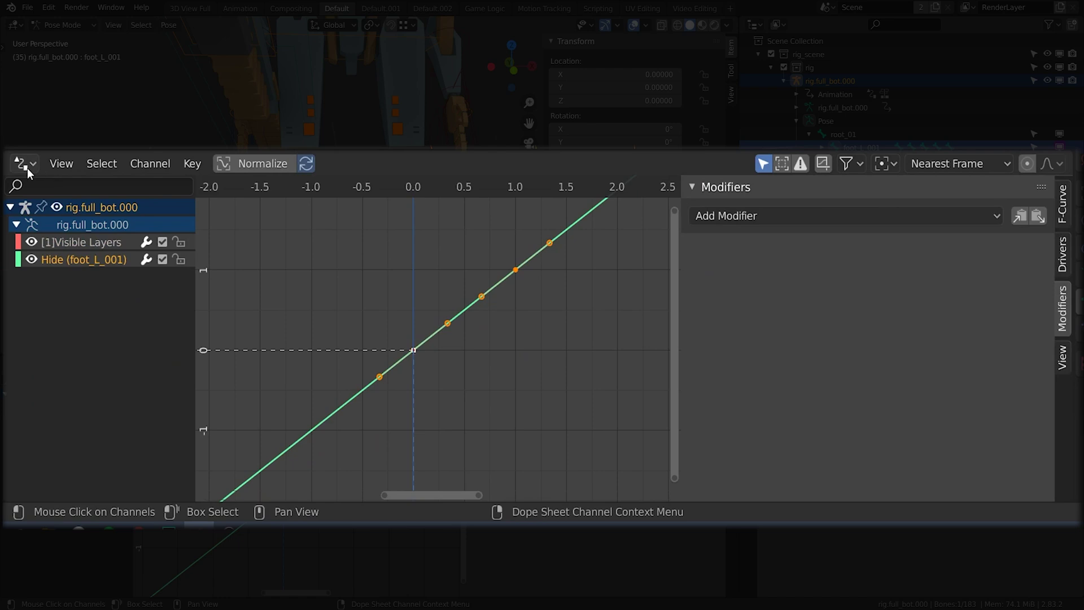
pyautogui.click(14, 364)
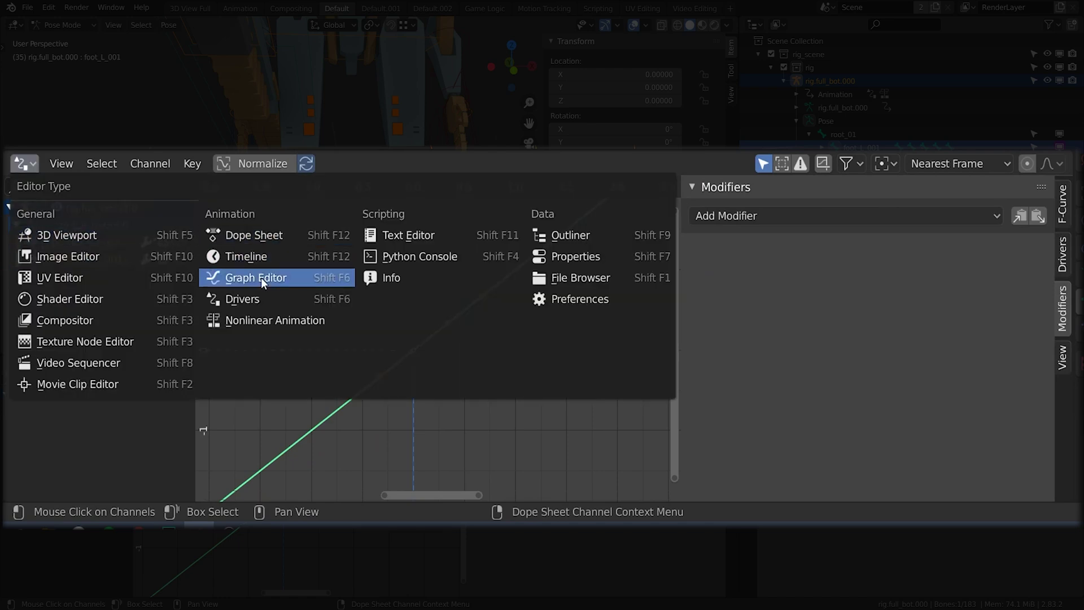
pyautogui.click(232, 300)
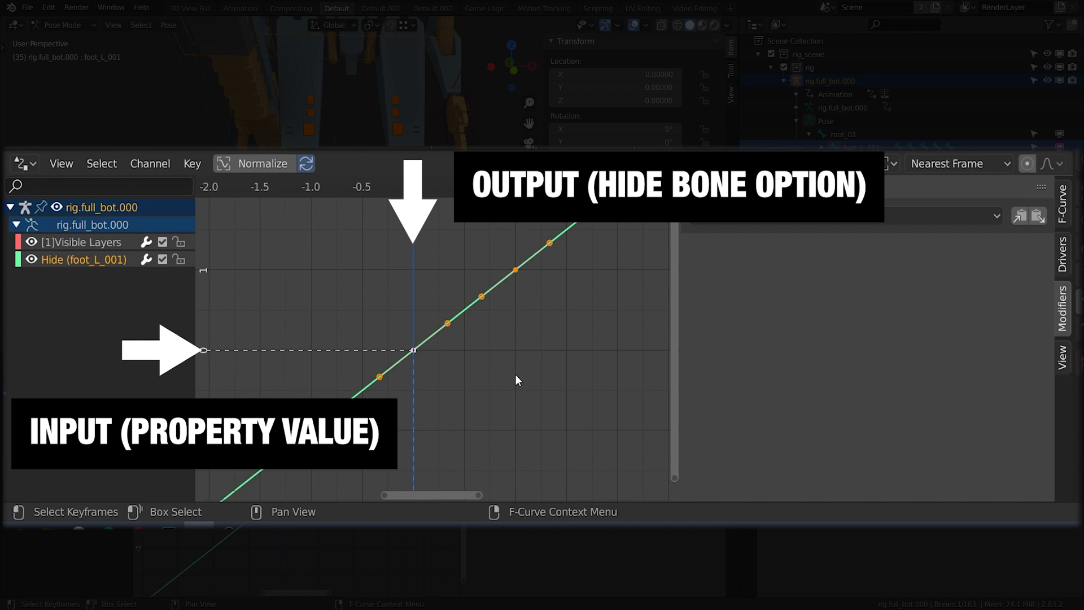
# Add a Generator modifier to the Hide (foot_L_001) driver curve
pyautogui.click(1062, 254)
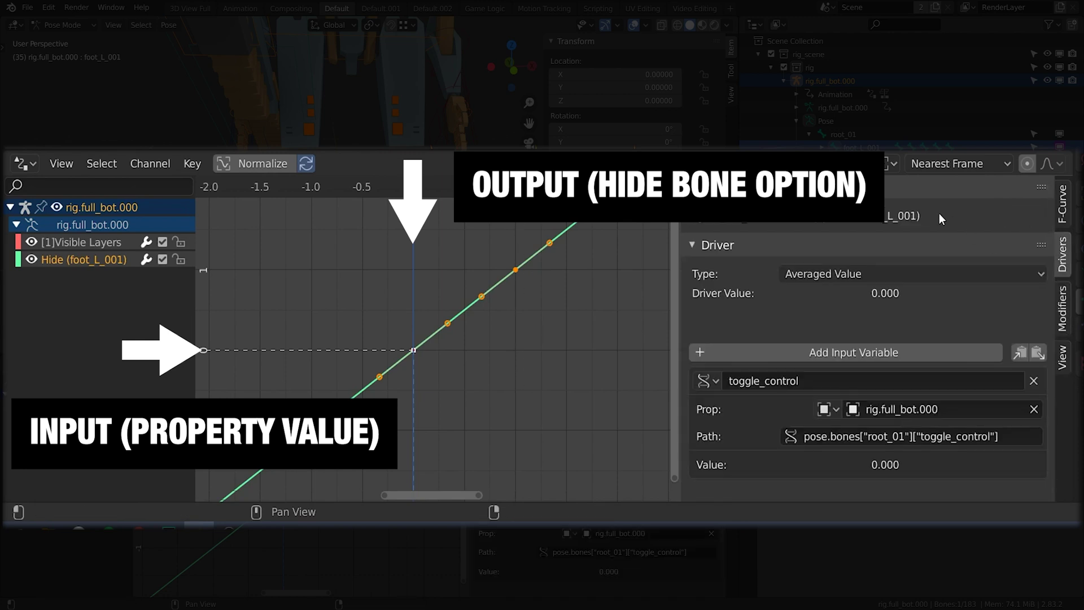
pyautogui.moveTo(943, 152); pyautogui.dragTo(942, 89)
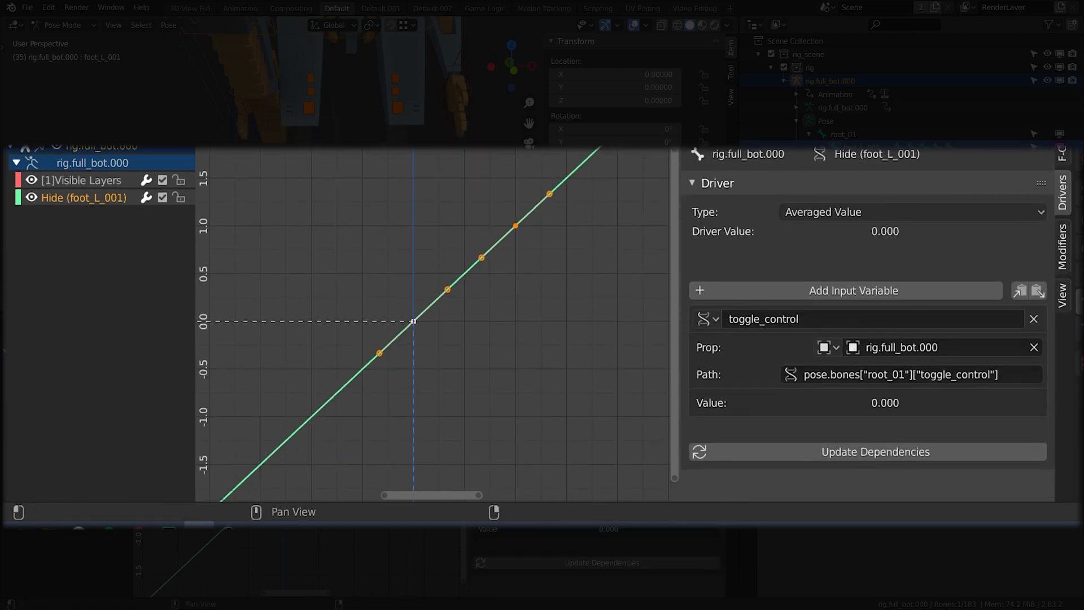
pyautogui.click(1062, 249)
pyautogui.click(801, 153)
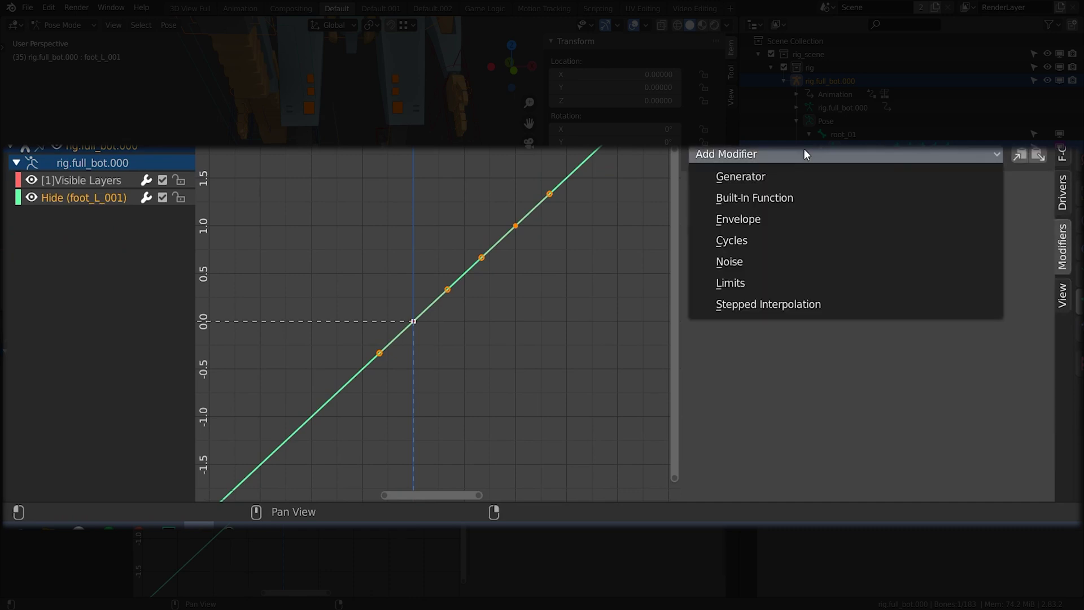
pyautogui.click(801, 175)
pyautogui.click(897, 156)
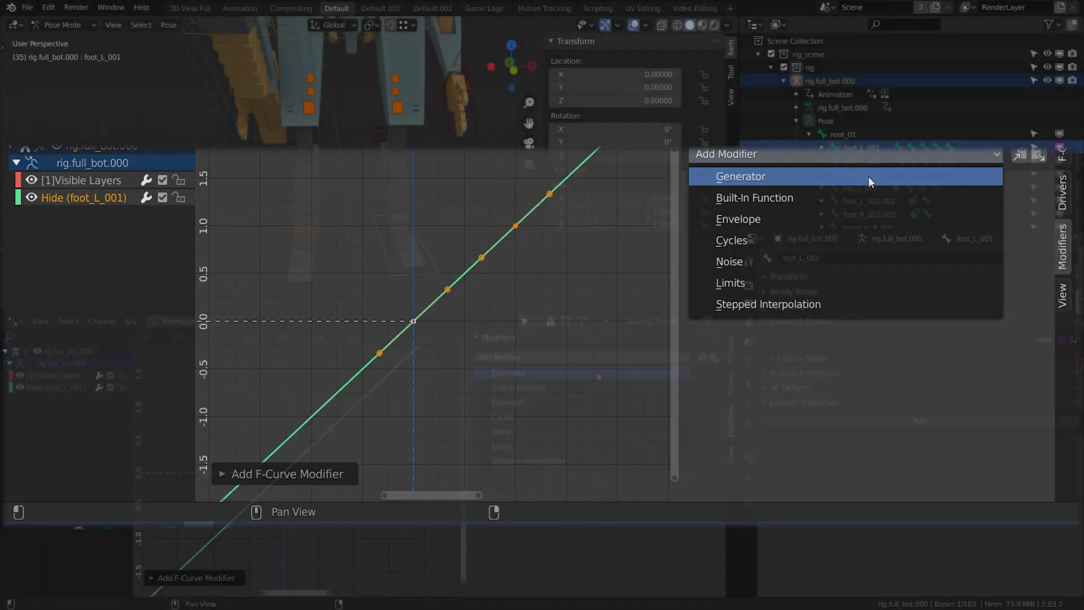
pyautogui.click(869, 177)
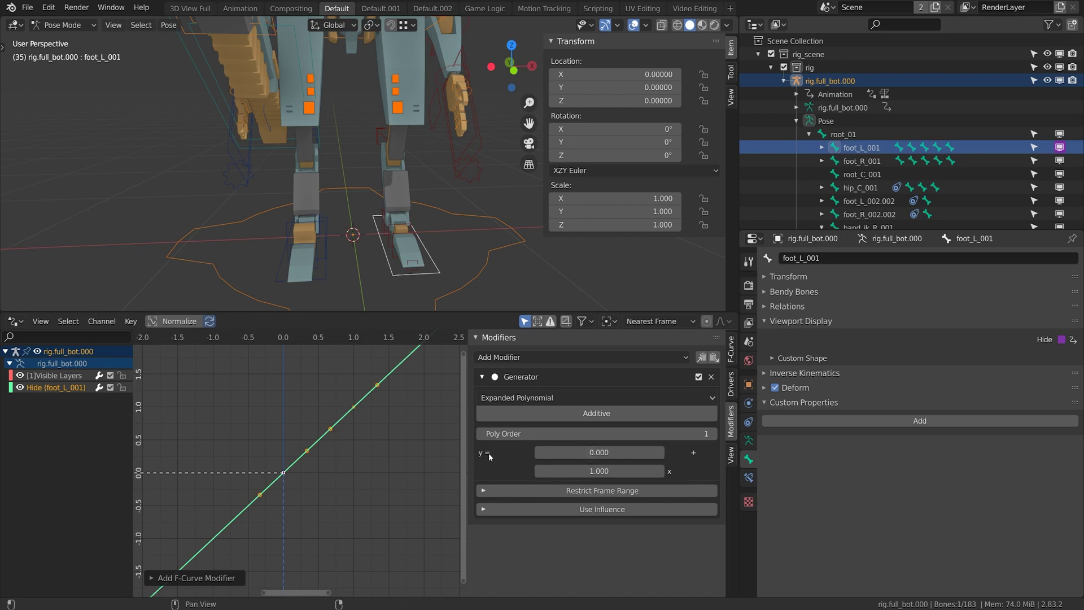
# Invert the driver curve by setting the Generator's constant term to 1 and its x coefficient to -1
pyautogui.click(598, 453)
pyautogui.write('1')
pyautogui.press('Return')
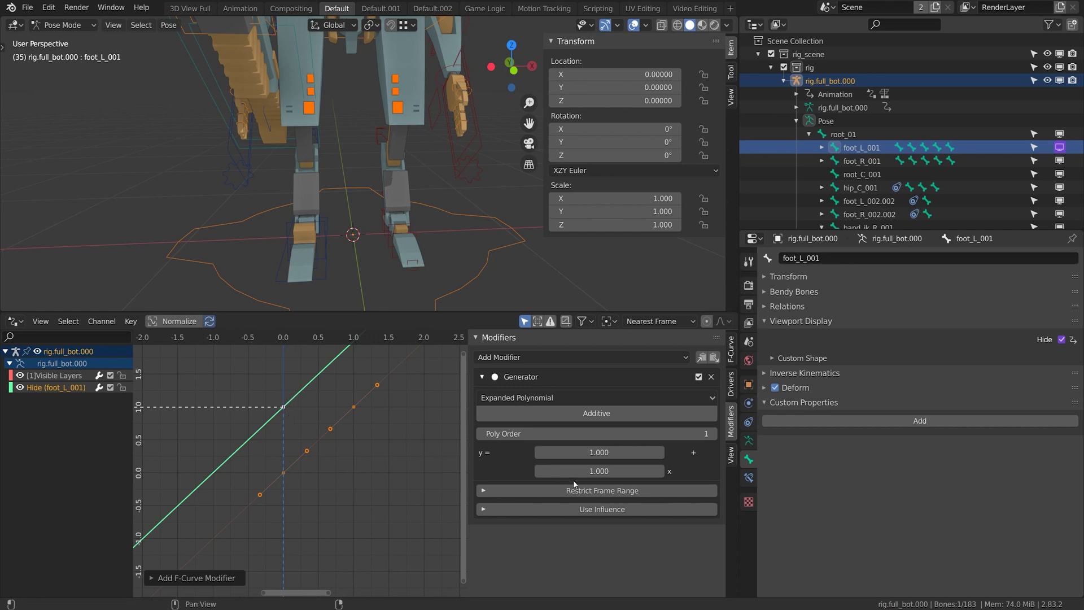
pyautogui.click(599, 471)
pyautogui.click(540, 471)
pyautogui.write('-')
pyautogui.press('Return')
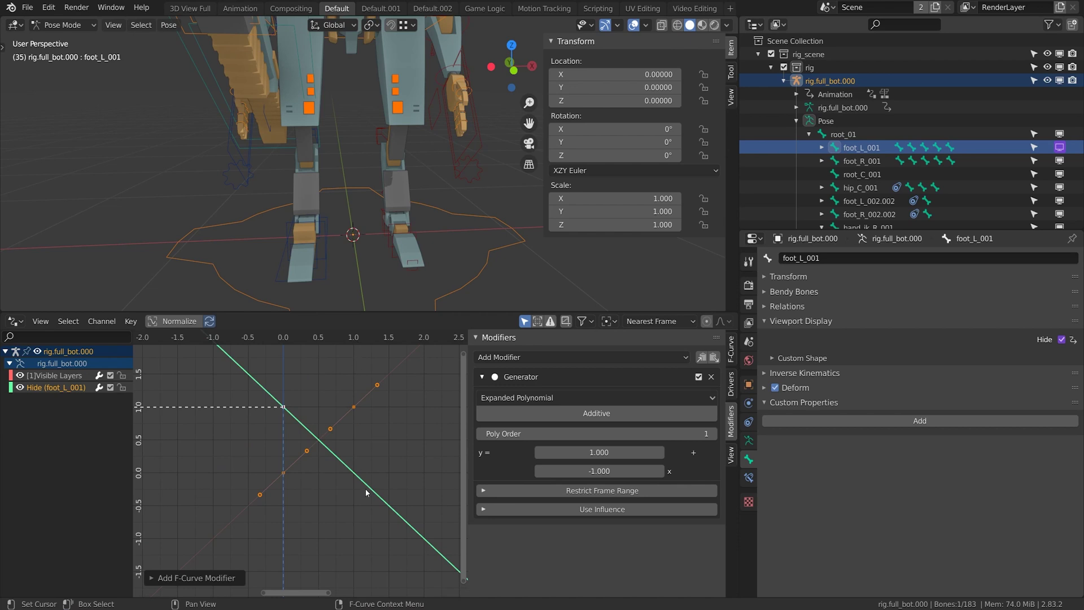
# Select the root_01 bone and test the inverted driver by setting toggle_control to 1 and back to 0
pyautogui.click(463, 279)
pyautogui.moveTo(462, 280); pyautogui.dragTo(483, 272, button='middle')
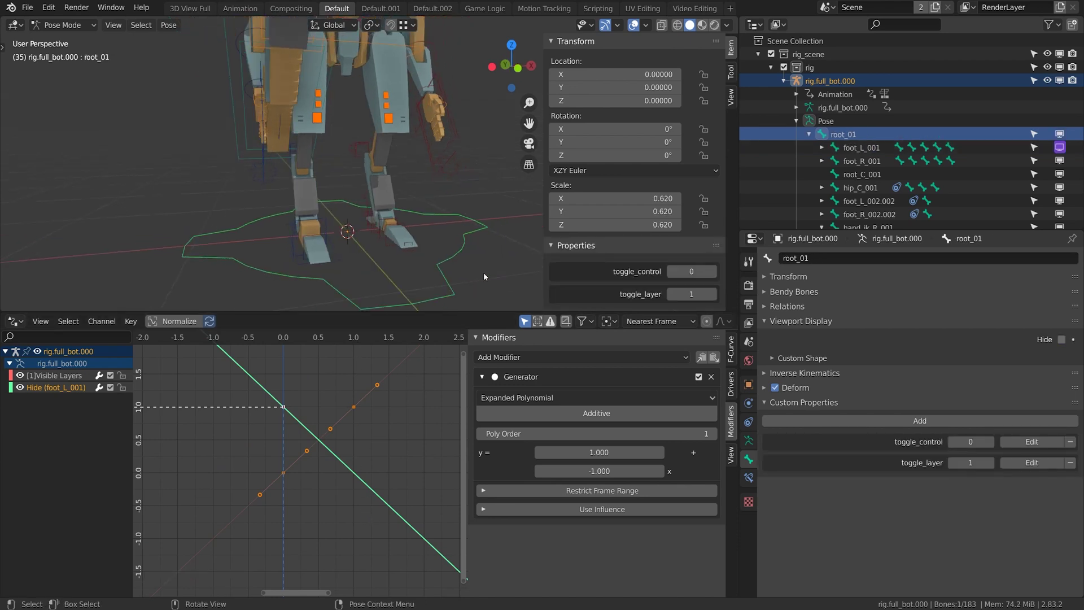
pyautogui.click(713, 271)
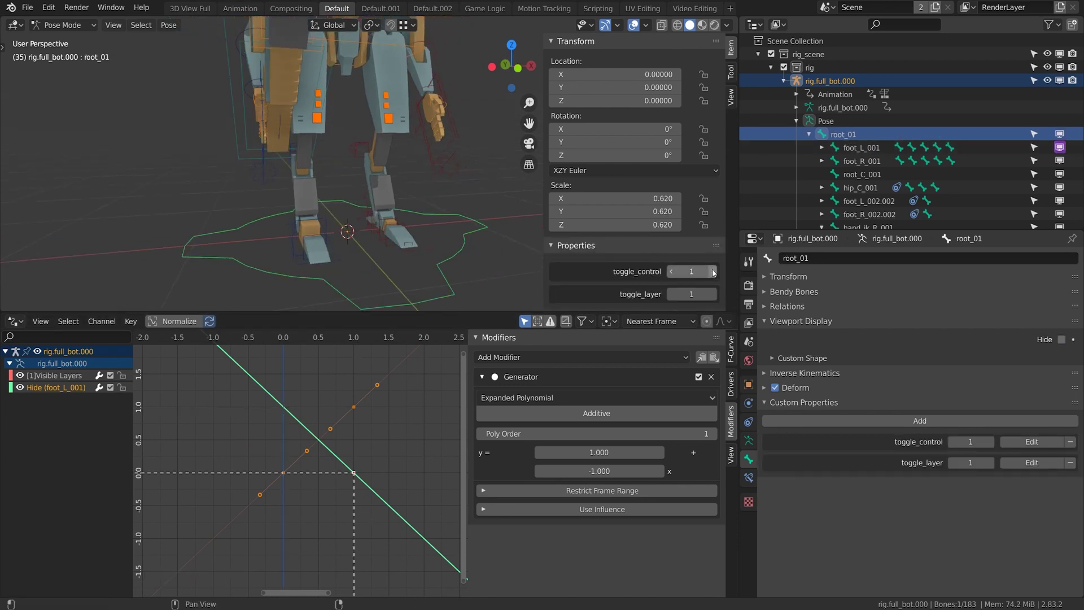
pyautogui.click(672, 272)
pyautogui.scroll(-3, 395, 239)
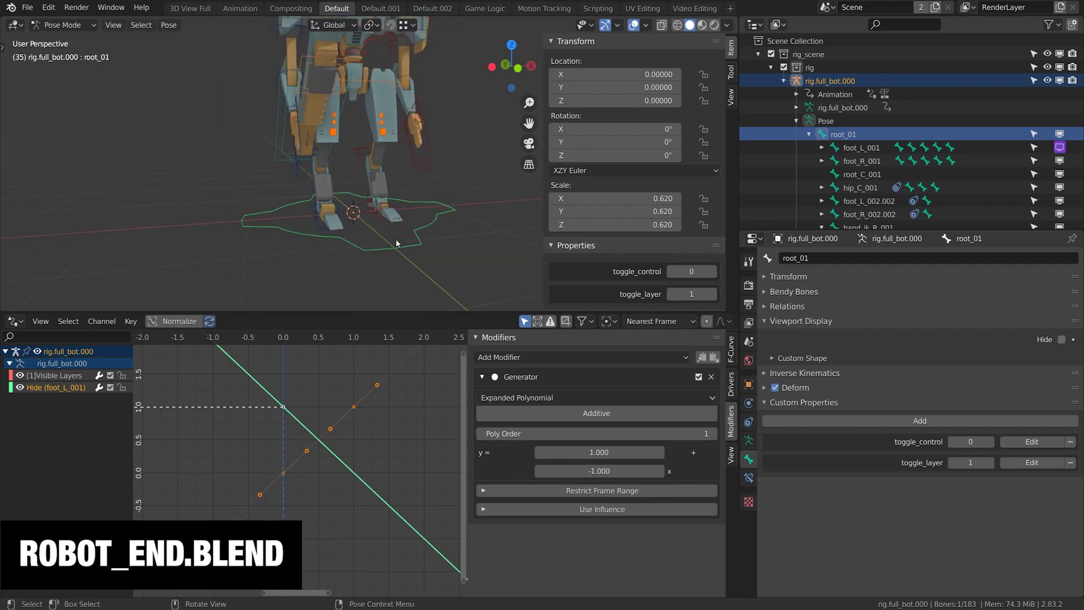